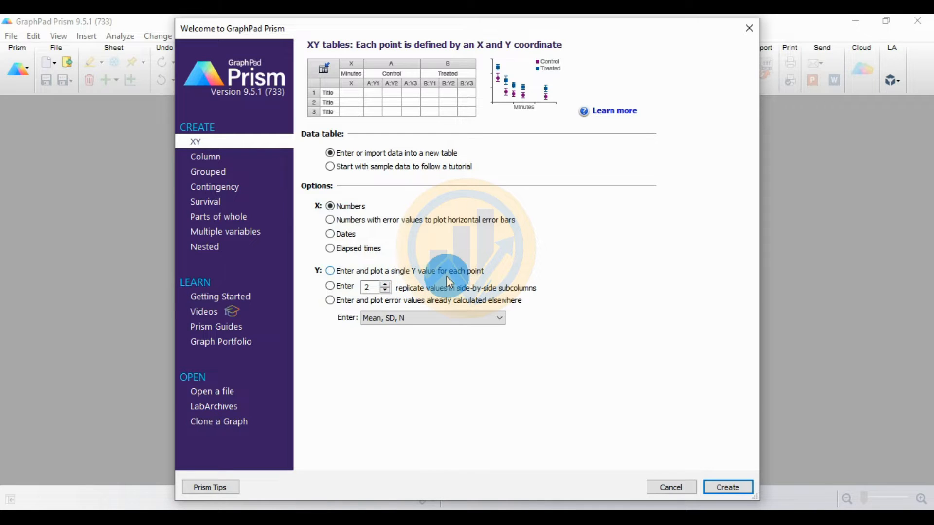
- Create a new XY data table with numeric X and a single Y value for each point
left_click(330, 272)
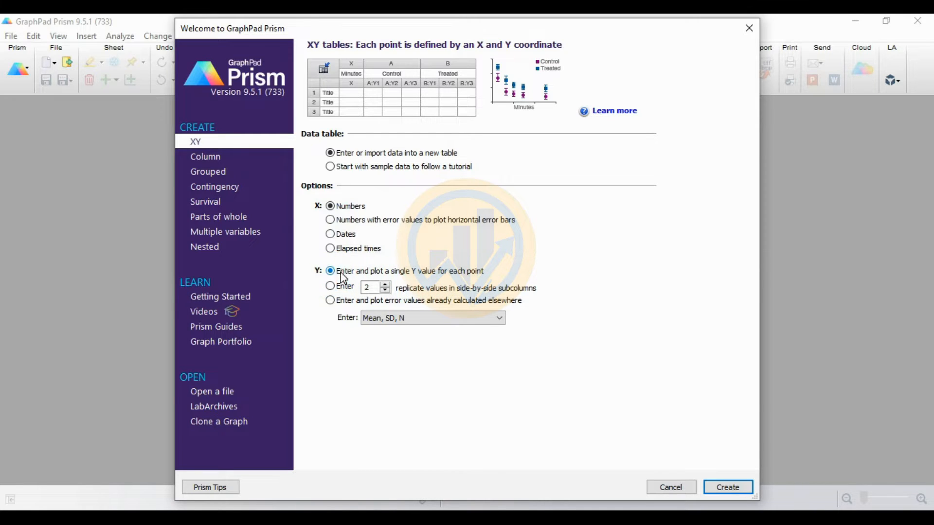
left_click(733, 488)
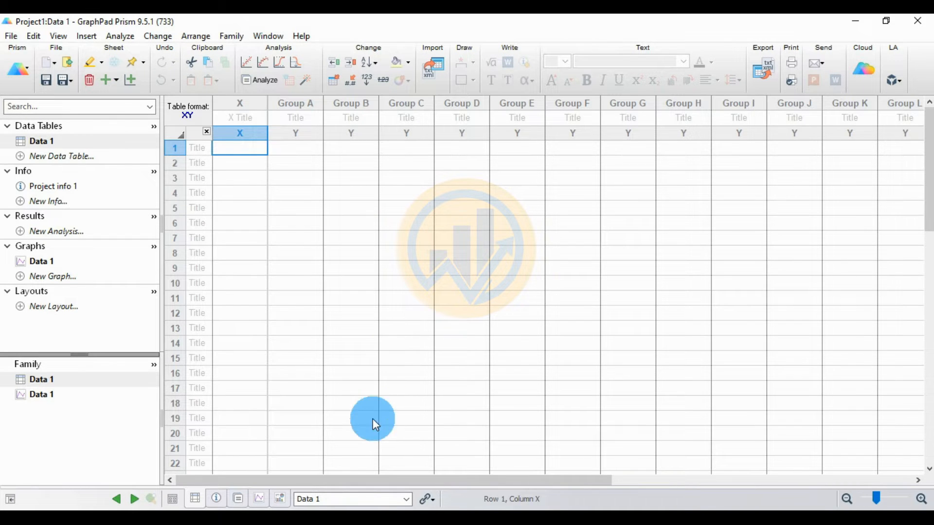
- Copy the pH and Turbidity headings from the Excel sheet and paste them into Prism as the Group A and Group B titles
left_click(351, 518)
left_click_drag(87, 168, 148, 168)
right_click(149, 170)
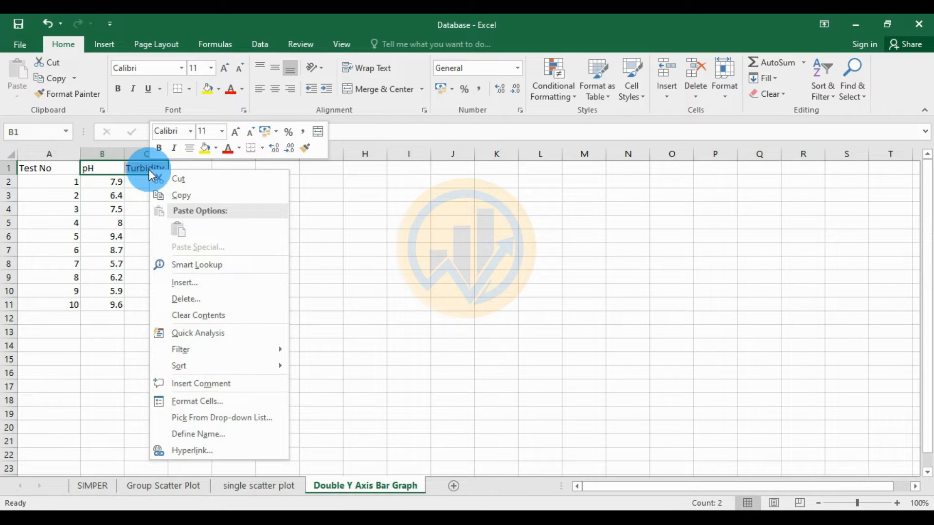
left_click(182, 194)
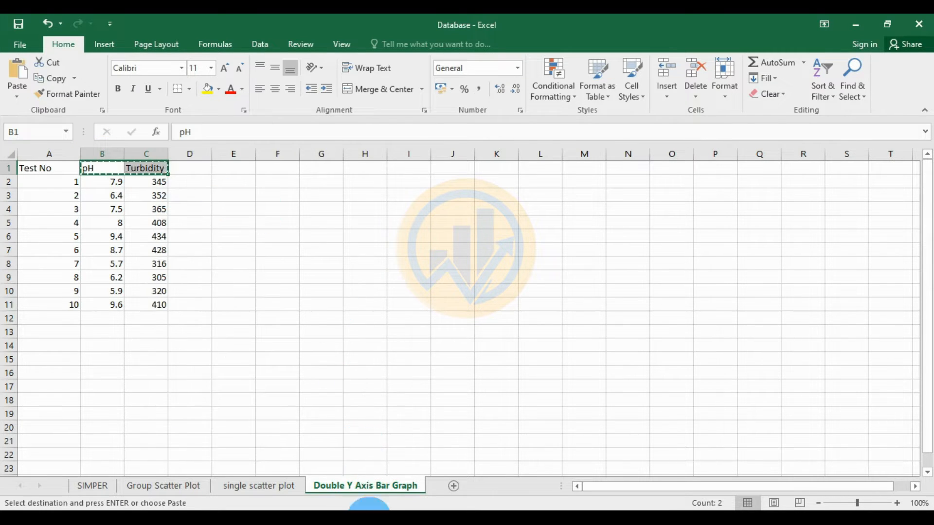
left_click(371, 518)
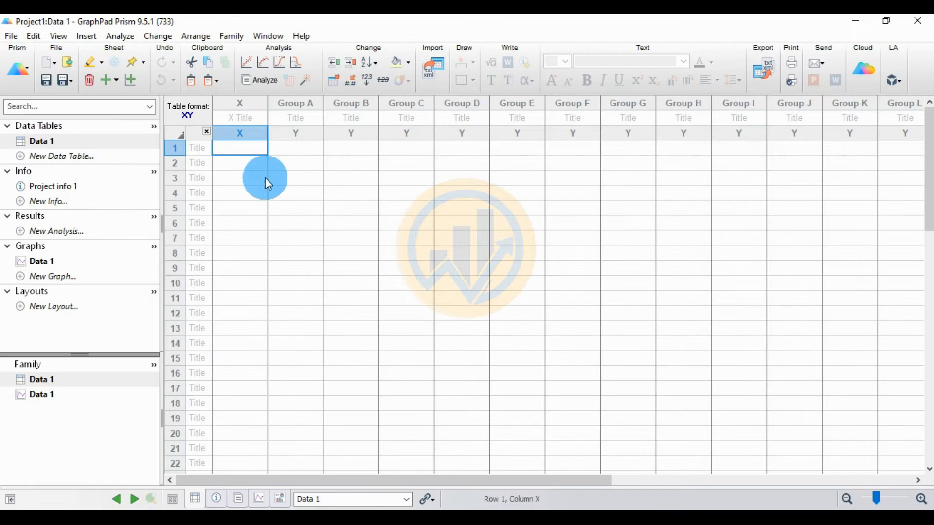
left_click(292, 119)
right_click(293, 118)
mouse_move(329, 156)
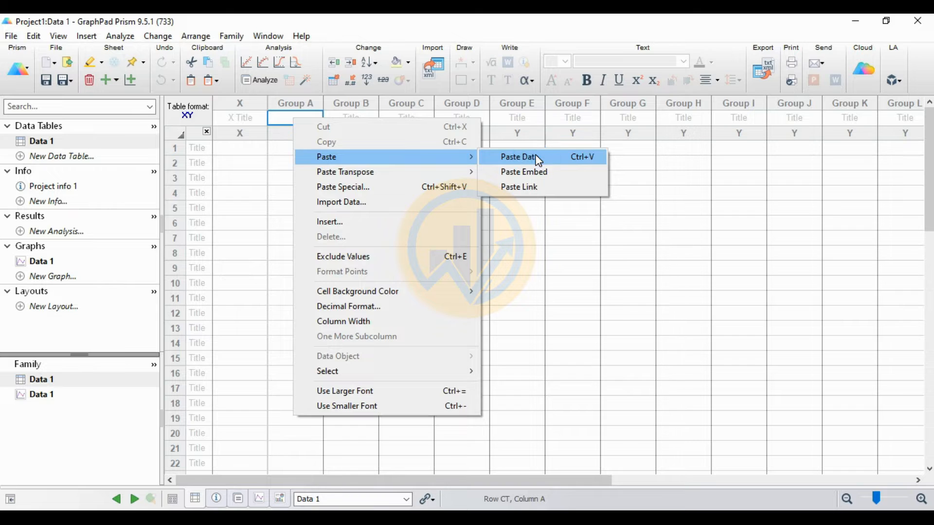
left_click(537, 157)
- Copy the pH and Turbidity values in B2:C11 from Excel and paste them into Prism's Groups A and B from row 1
left_click(337, 520)
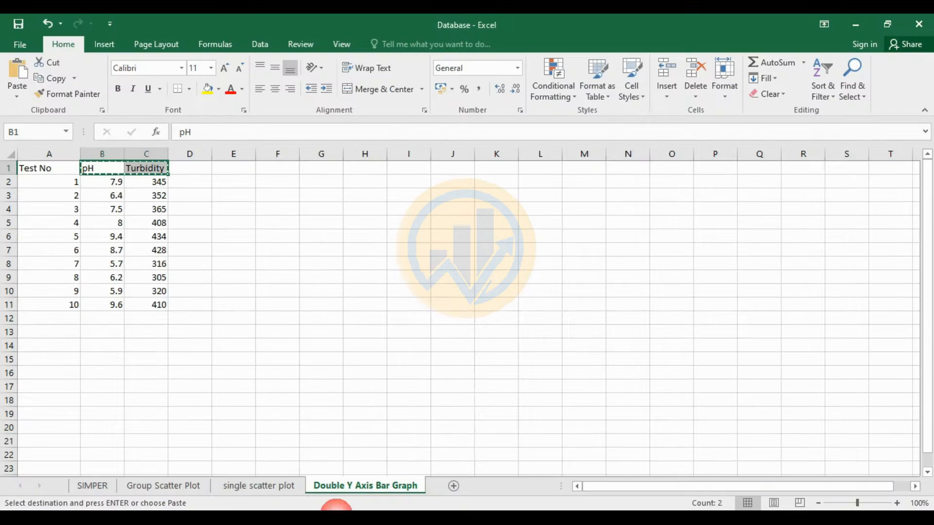
left_click_drag(98, 189, 152, 307)
right_click(153, 309)
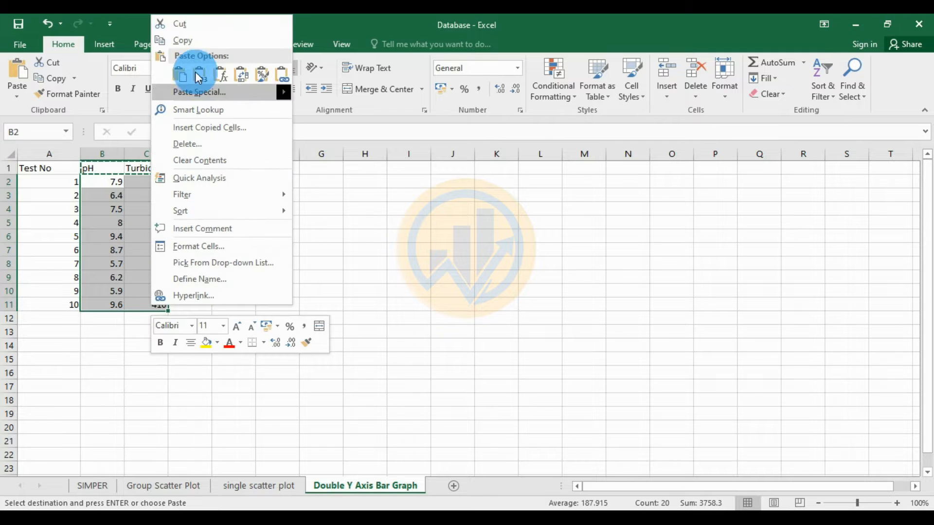
left_click(183, 41)
key("alt+Tab")
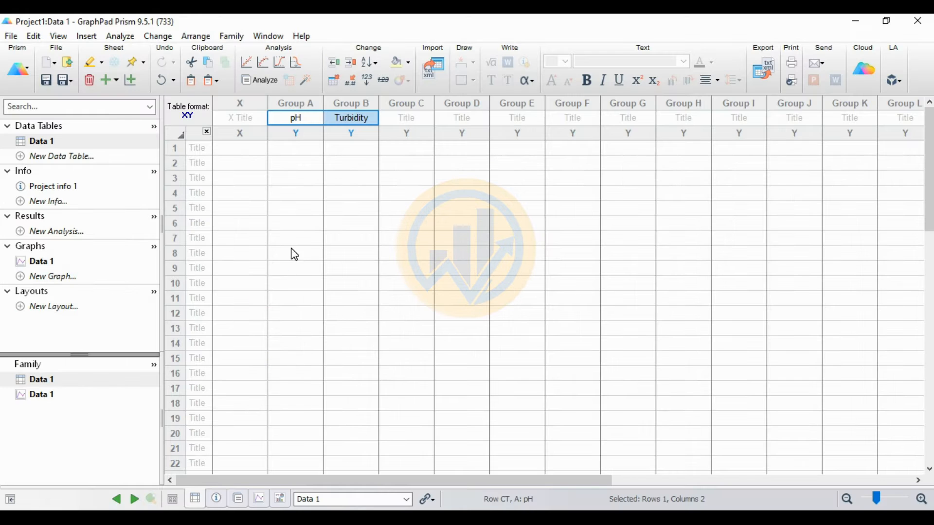
right_click(310, 149)
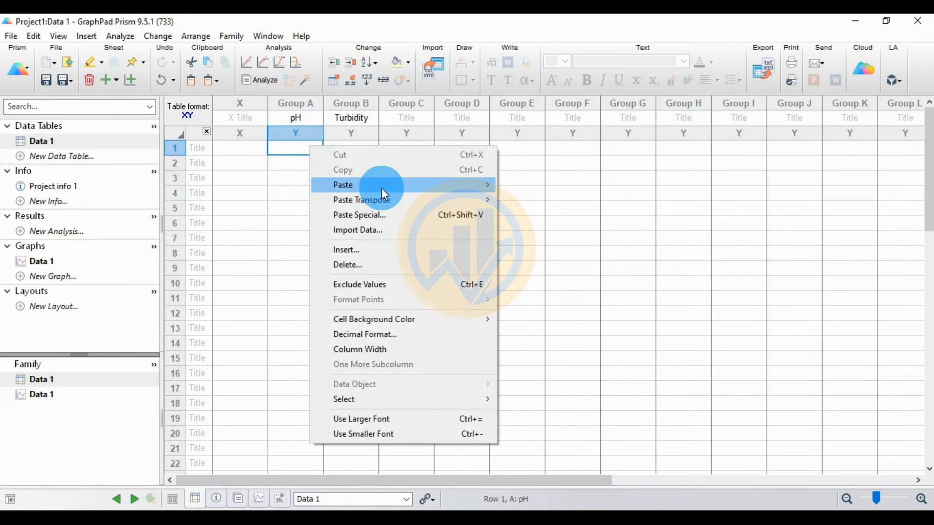
mouse_move(475, 186)
left_click(518, 187)
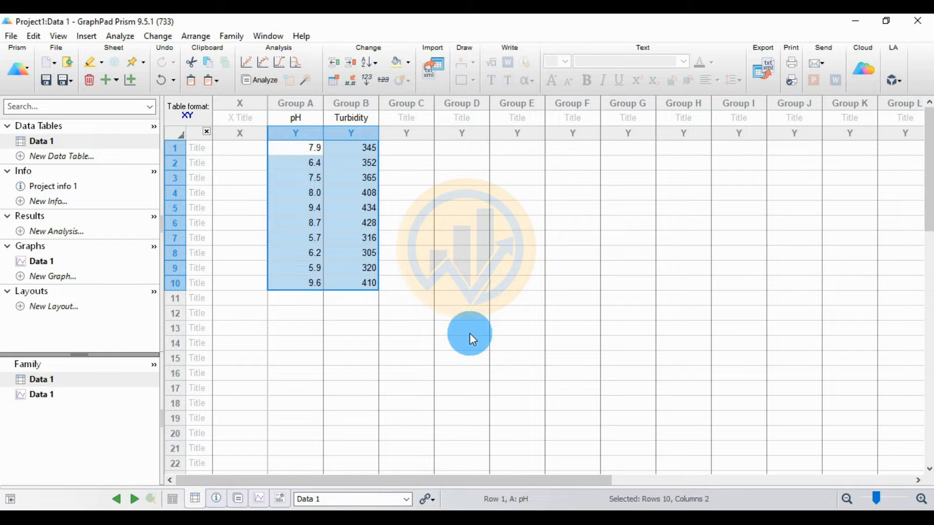
- Create a new Column bar graph from the Data 1 table, plotting Mean with SD
left_click(134, 85)
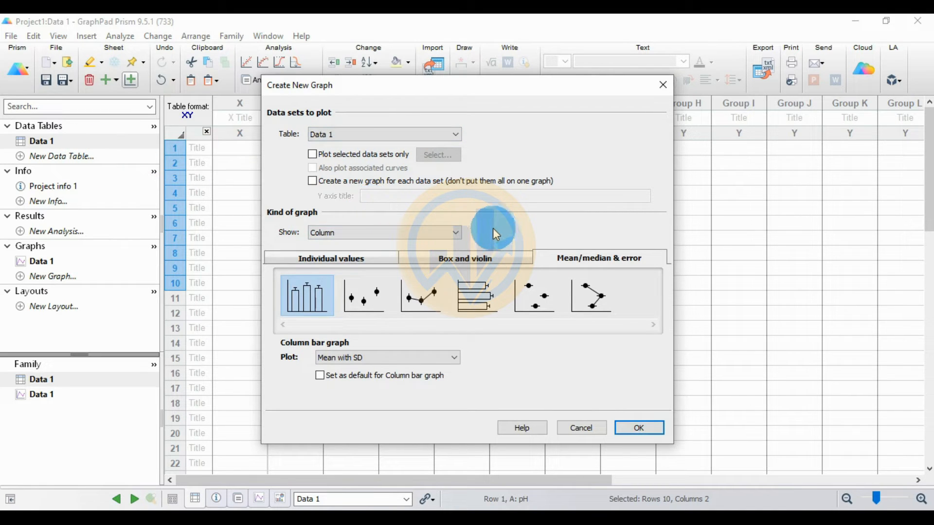
left_click(454, 233)
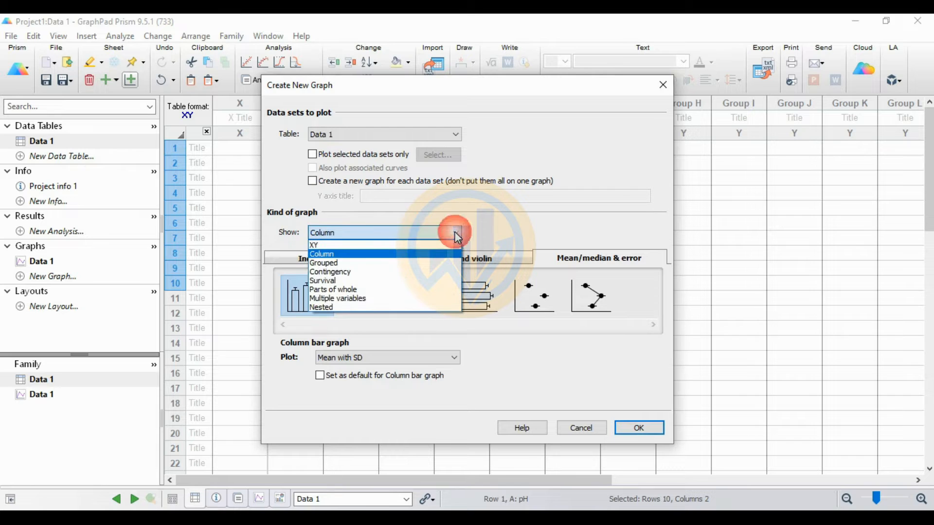
left_click(336, 255)
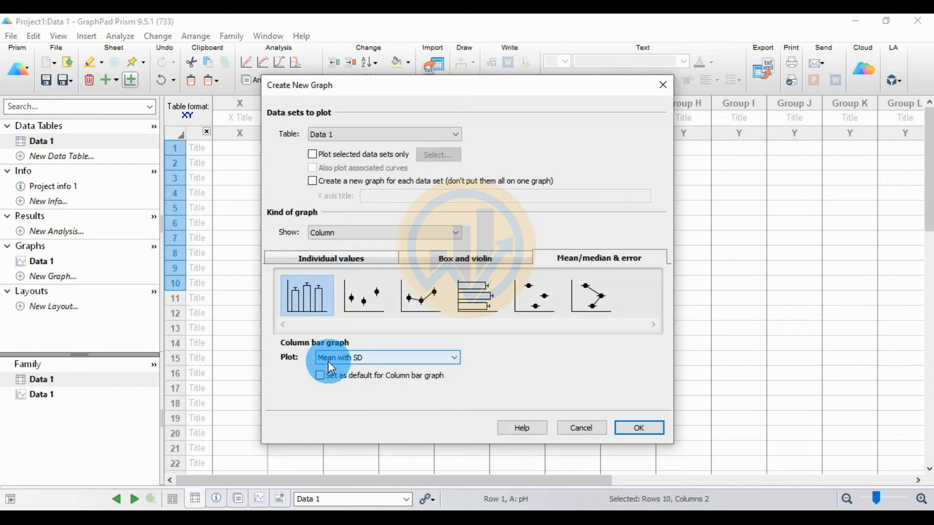
left_click(375, 358)
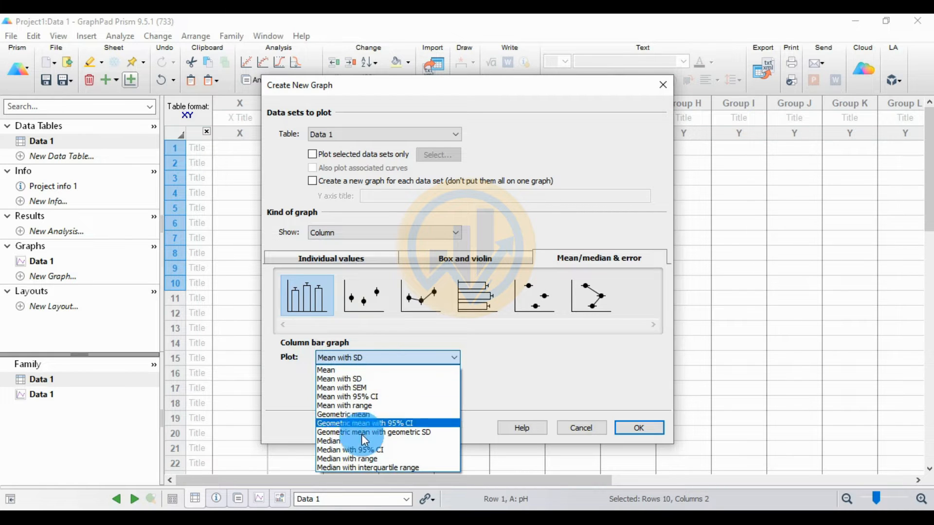
key("Up")
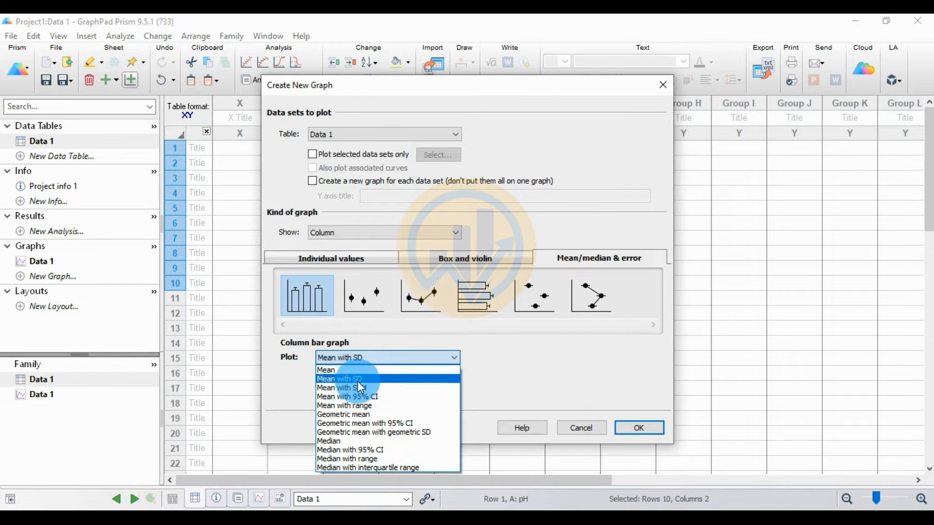
left_click(363, 379)
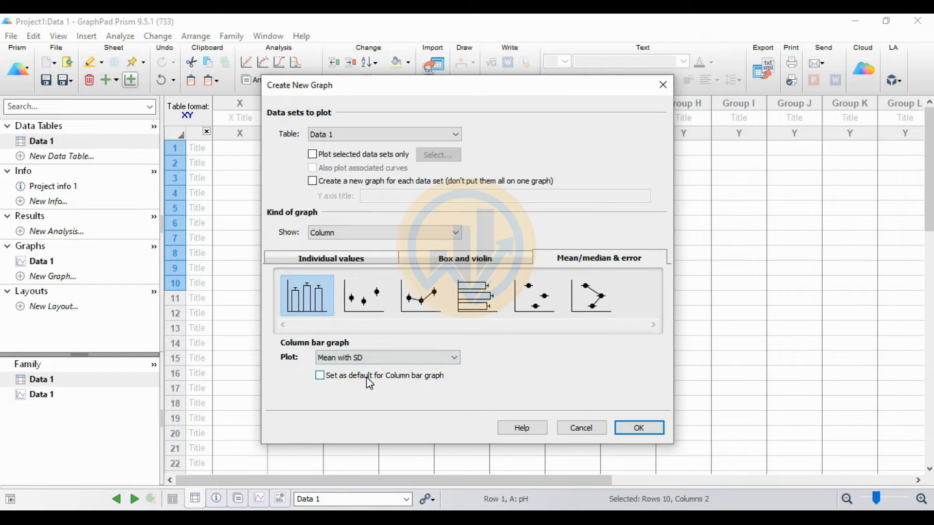
left_click(636, 427)
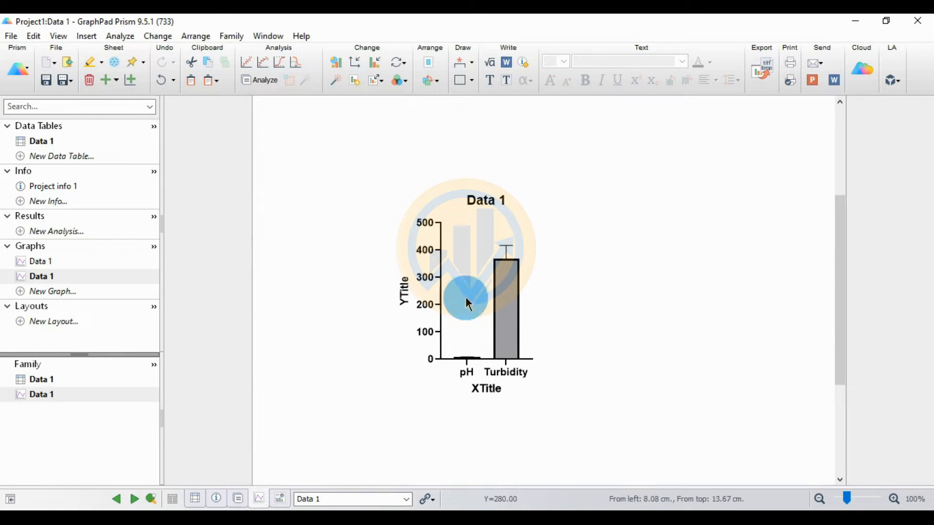
- Stretch the graph's X axis to about twice its length and enlarge the whole graph three times
left_click(530, 362)
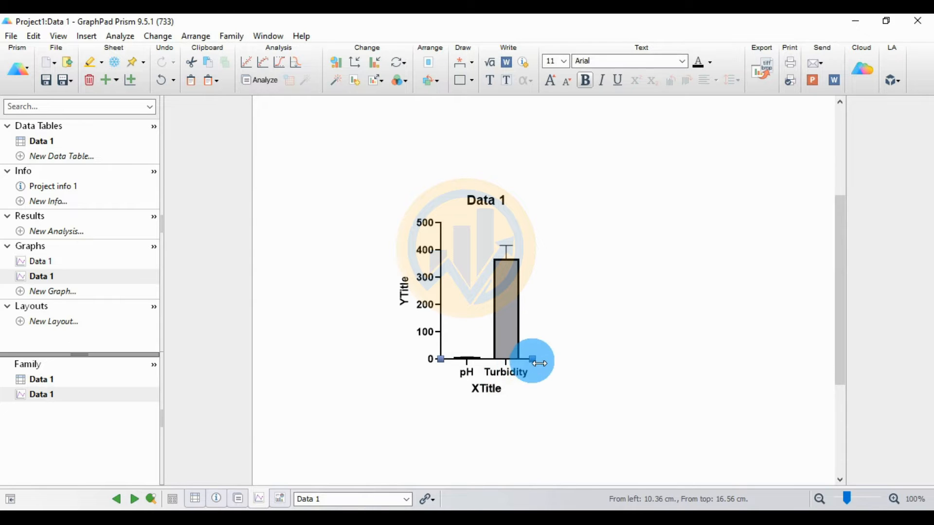
left_click_drag(533, 359, 638, 368)
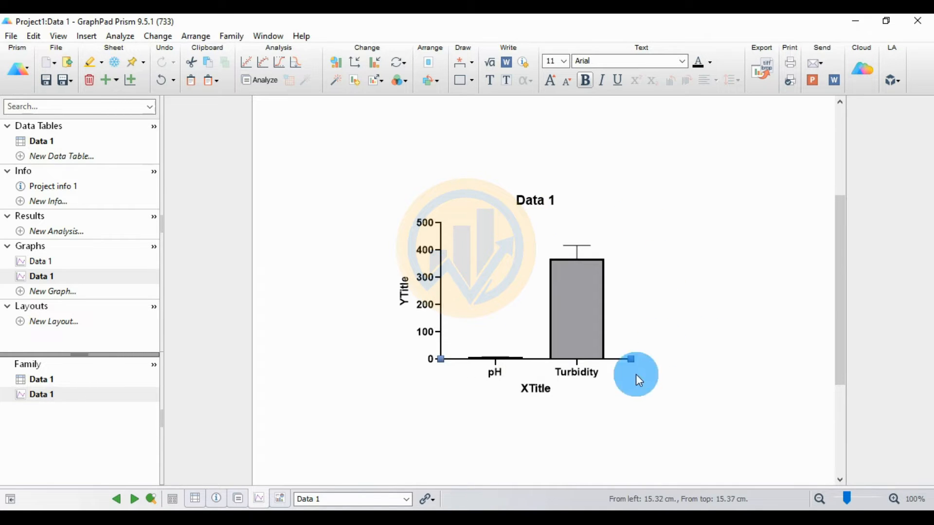
left_click(375, 84)
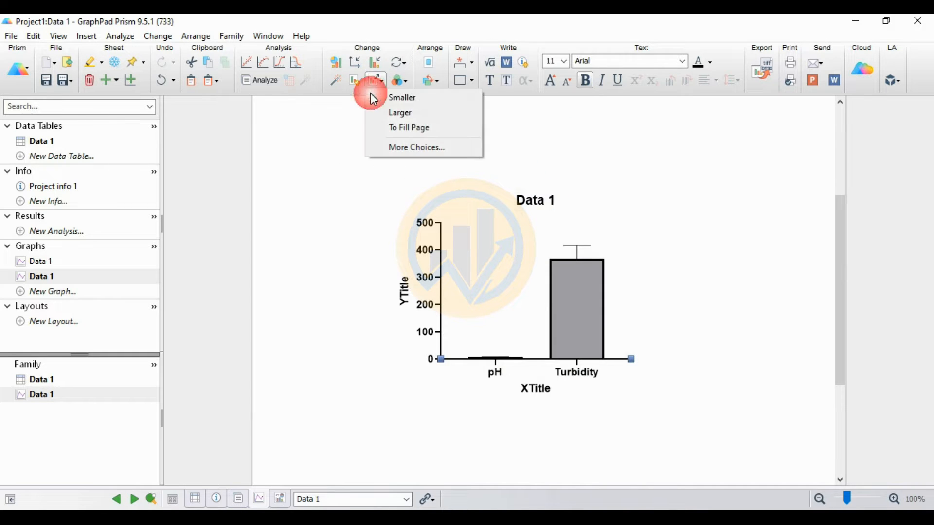
left_click(377, 113)
left_click(375, 83)
left_click(378, 112)
left_click(384, 84)
left_click(387, 114)
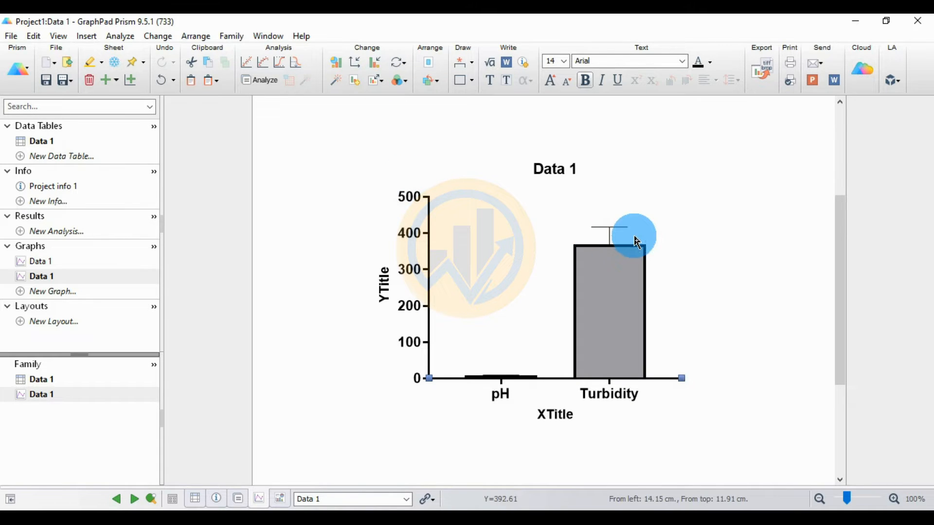
- Open the graph formatting from the Turbidity bar, move the dialog clear of the graph and choose Data 1:B:Turbidity as the data set
mouse_move(637, 242)
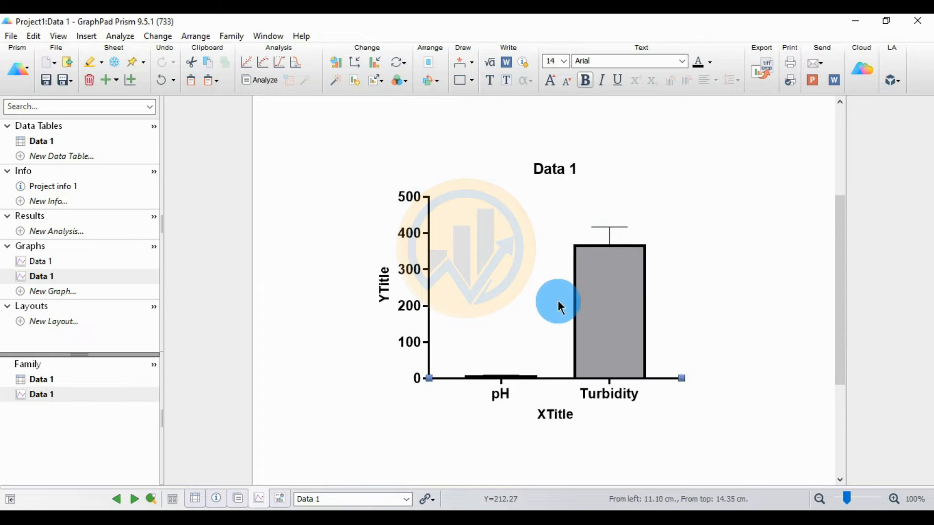
left_click(603, 309)
right_click(602, 303)
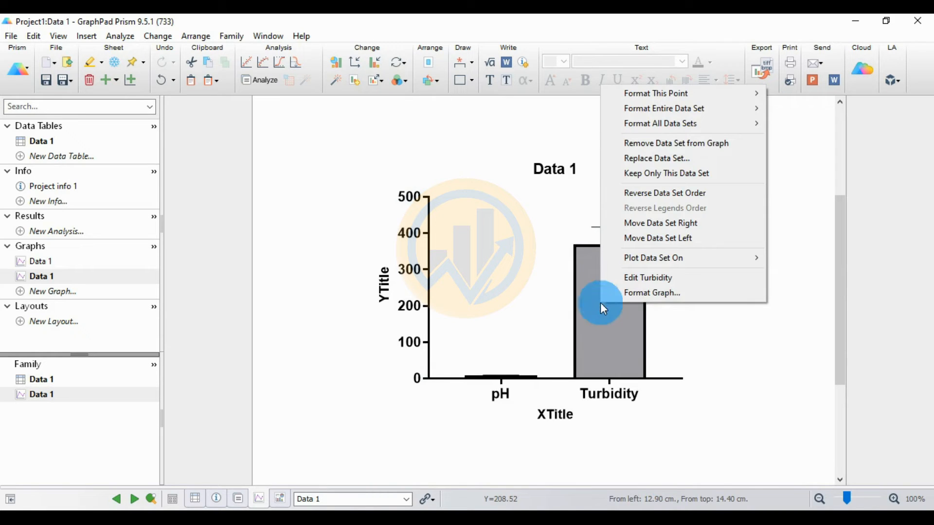
left_click(633, 296)
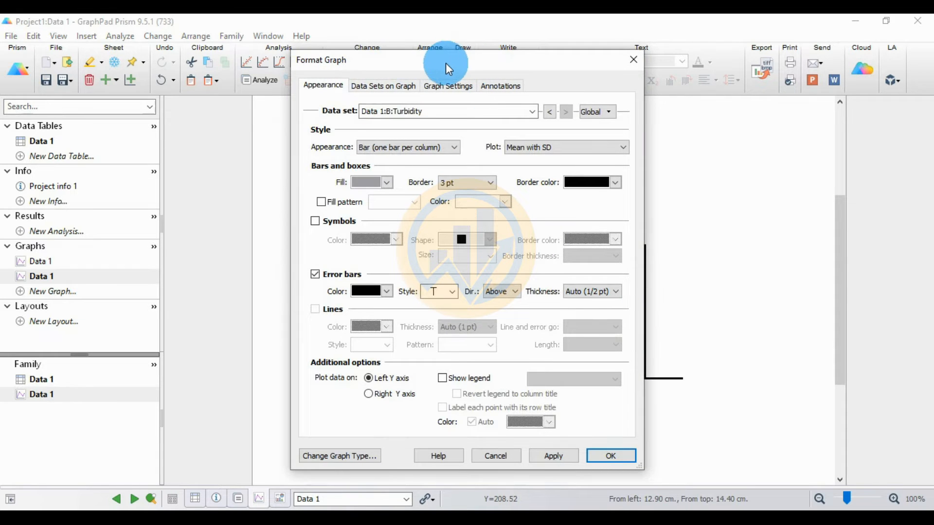
left_click_drag(471, 73, 271, 108)
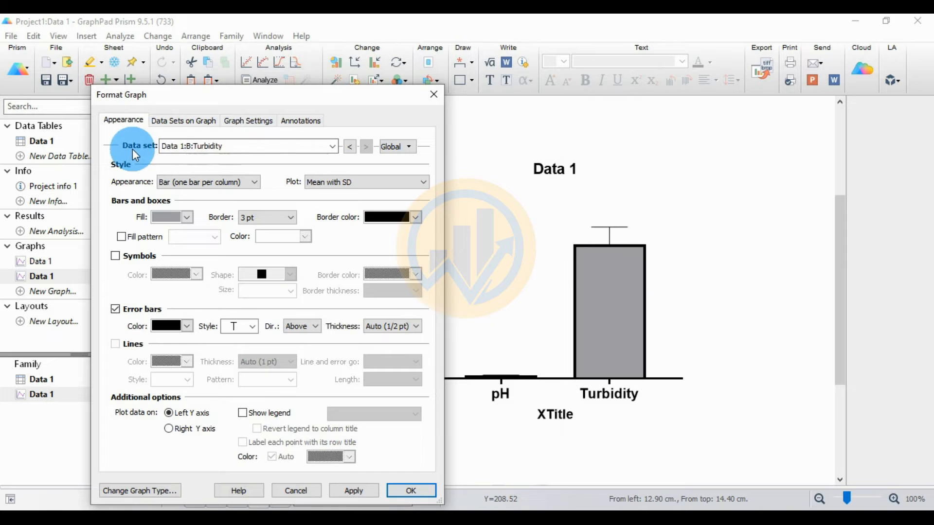
left_click(177, 151)
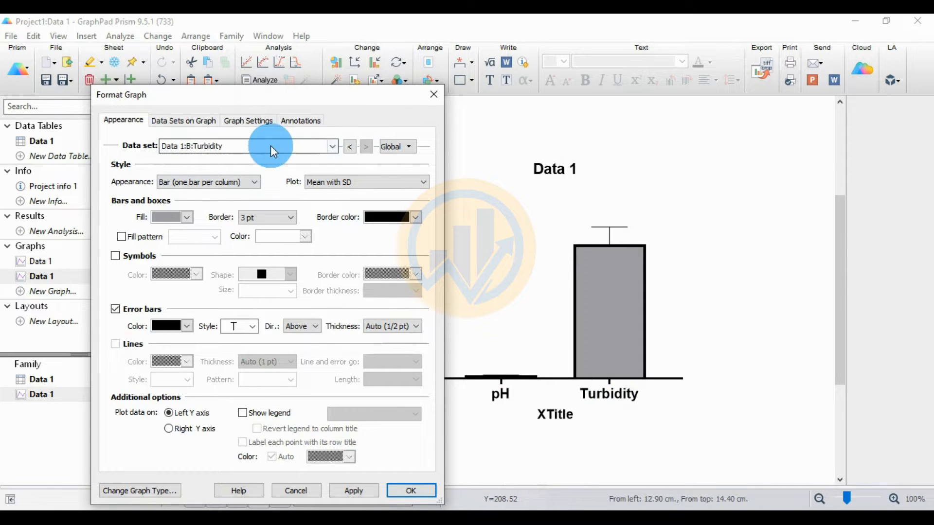
left_click(332, 146)
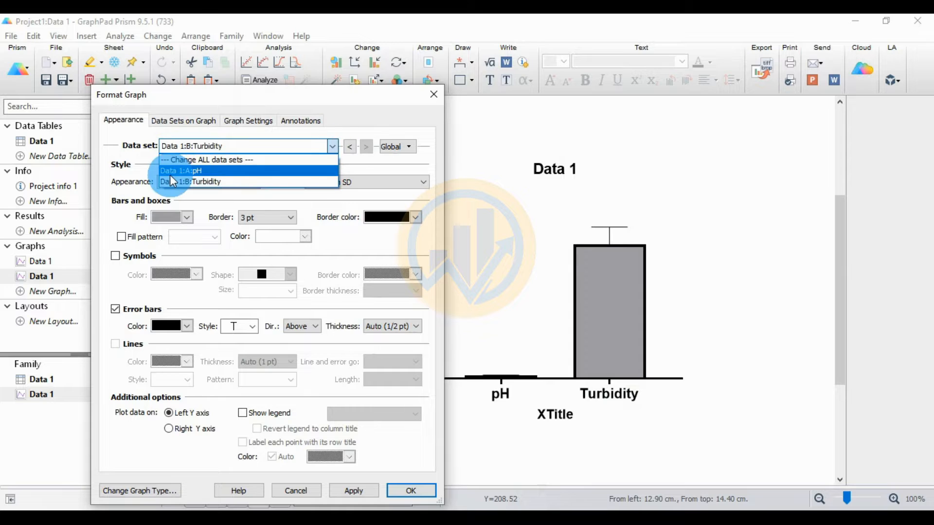
left_click(205, 183)
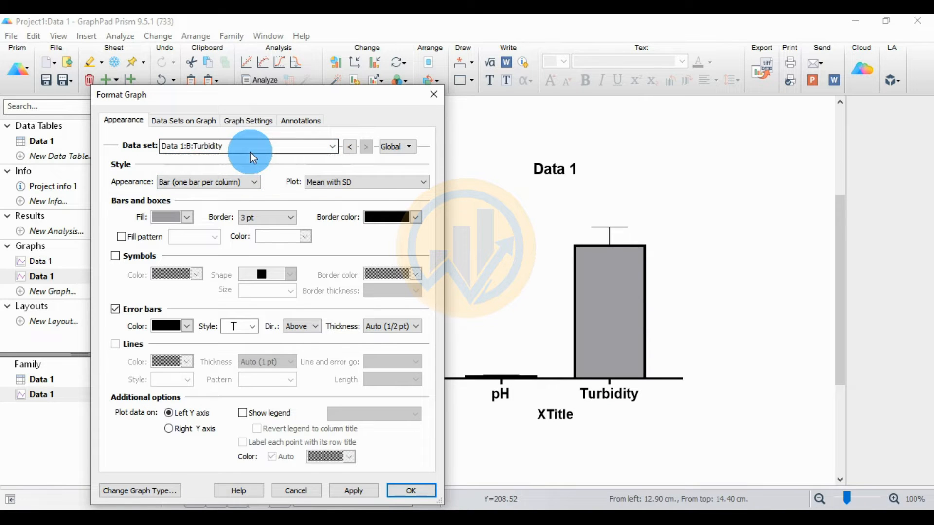
left_click(164, 190)
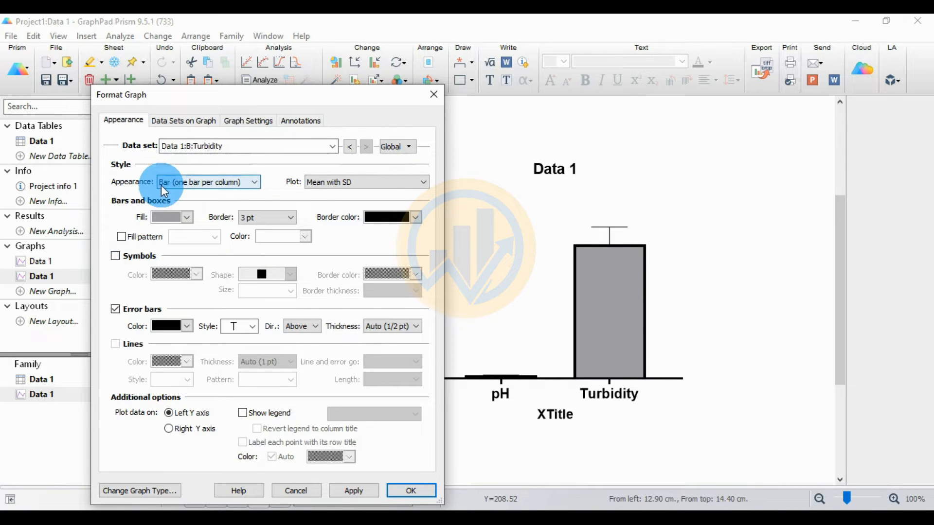
left_click(332, 148)
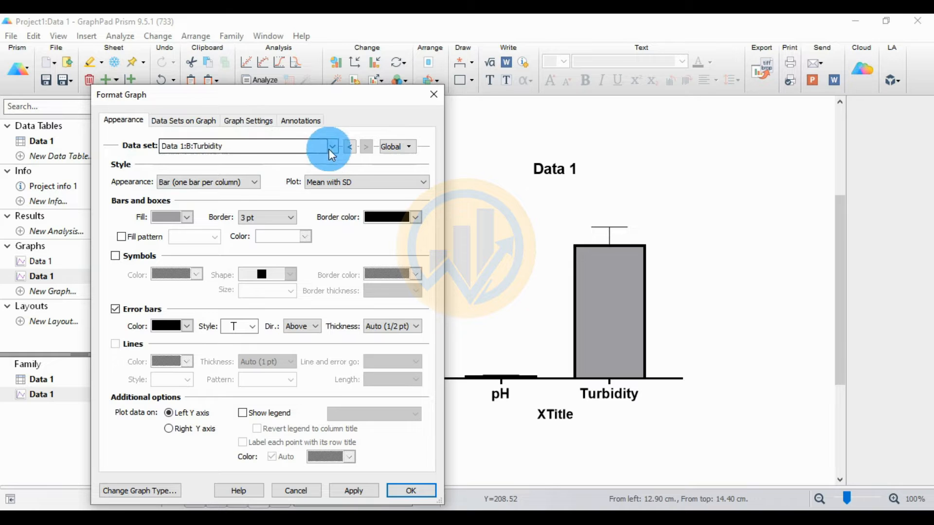
left_click(178, 182)
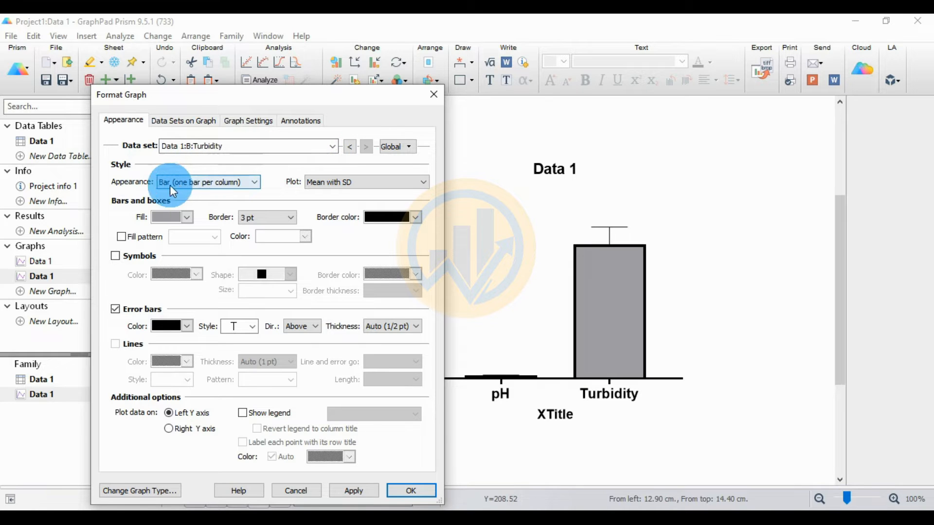
- Set the Turbidity data set's appearance to Bar (one bar per column), with Mean with SD as the plot
left_click(240, 185)
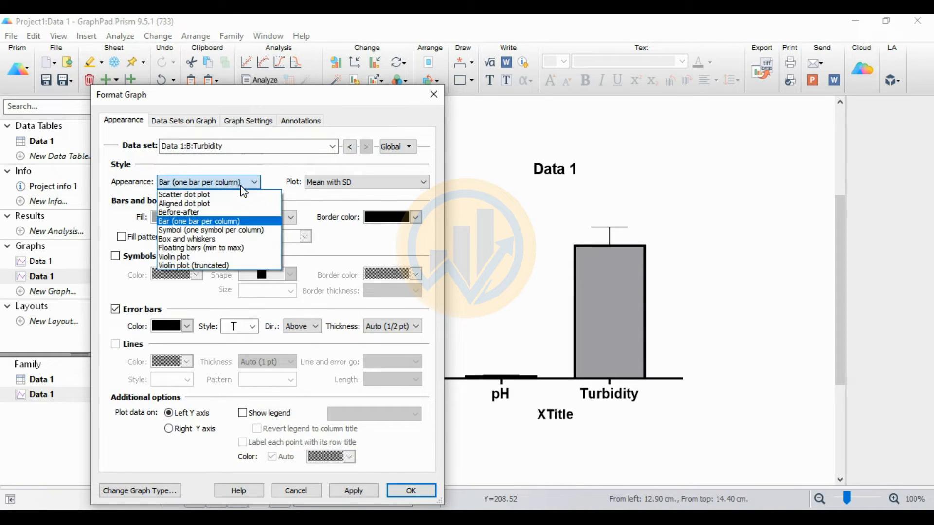
left_click(178, 221)
left_click(294, 188)
left_click(317, 186)
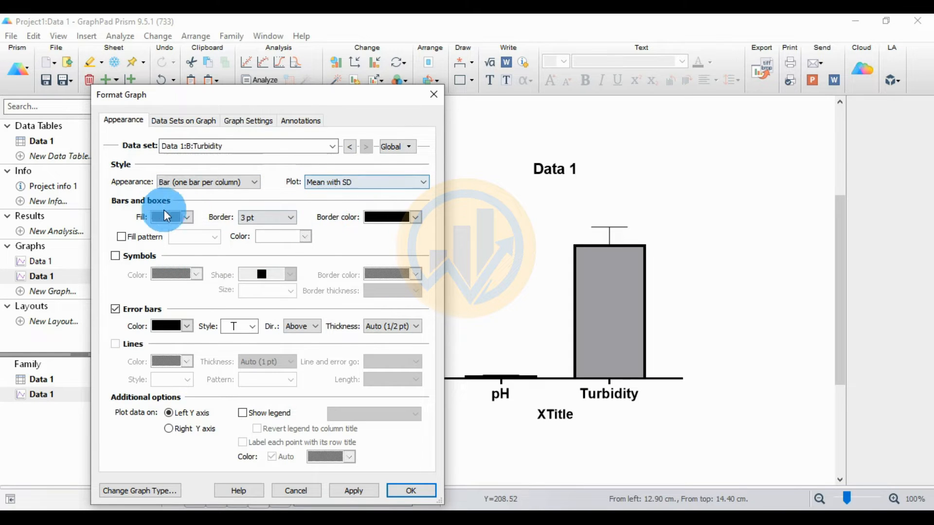
- Fill the Turbidity bar with bright red and set its border to 2 pt
left_click(186, 218)
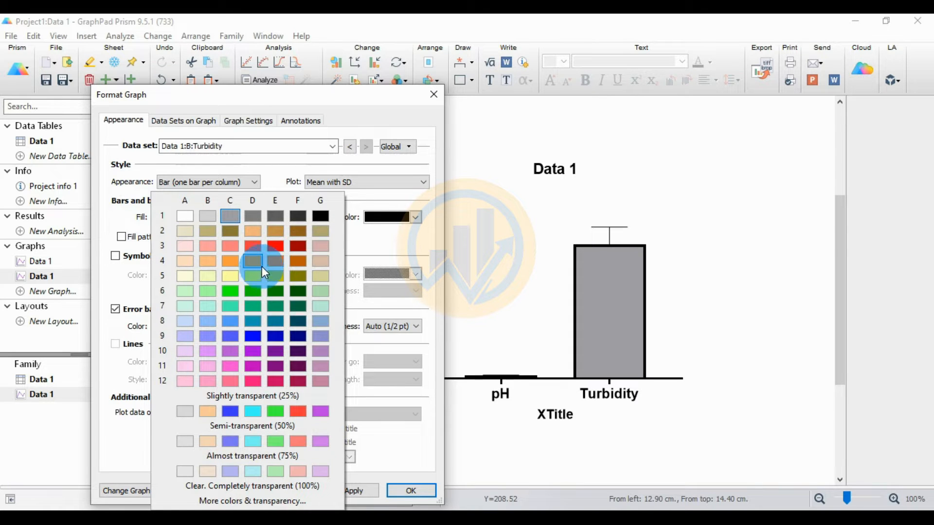
left_click(273, 247)
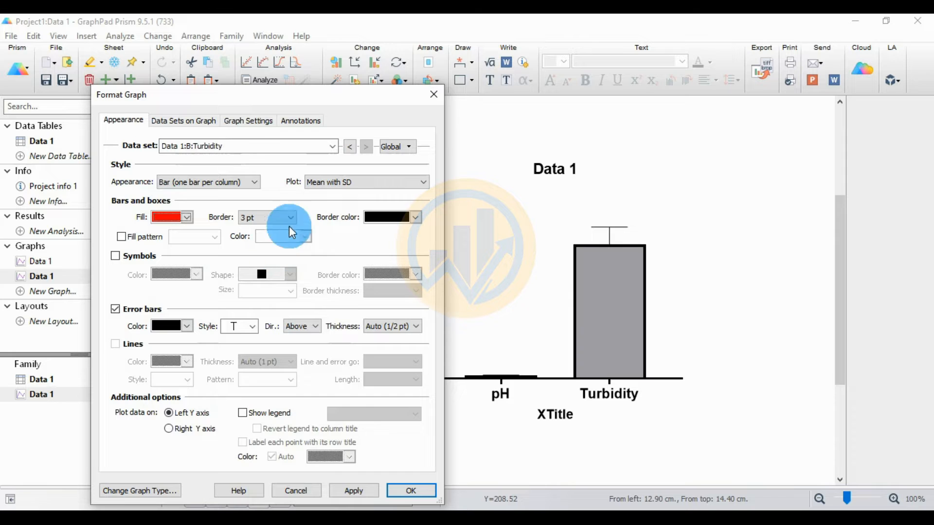
left_click(359, 490)
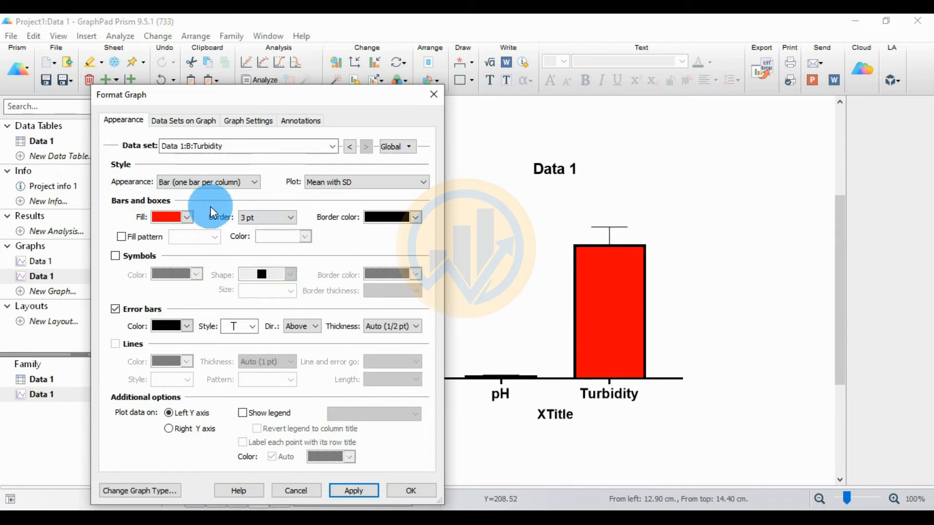
left_click(293, 218)
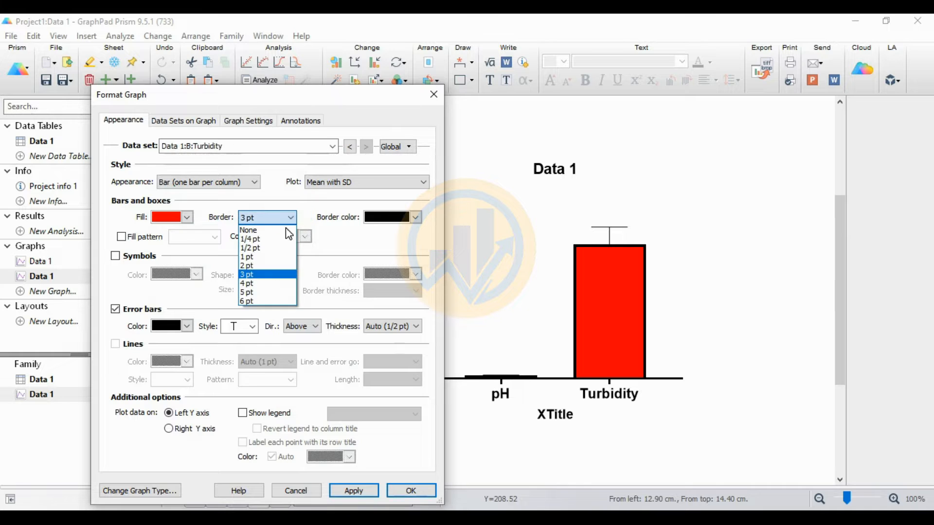
left_click(263, 266)
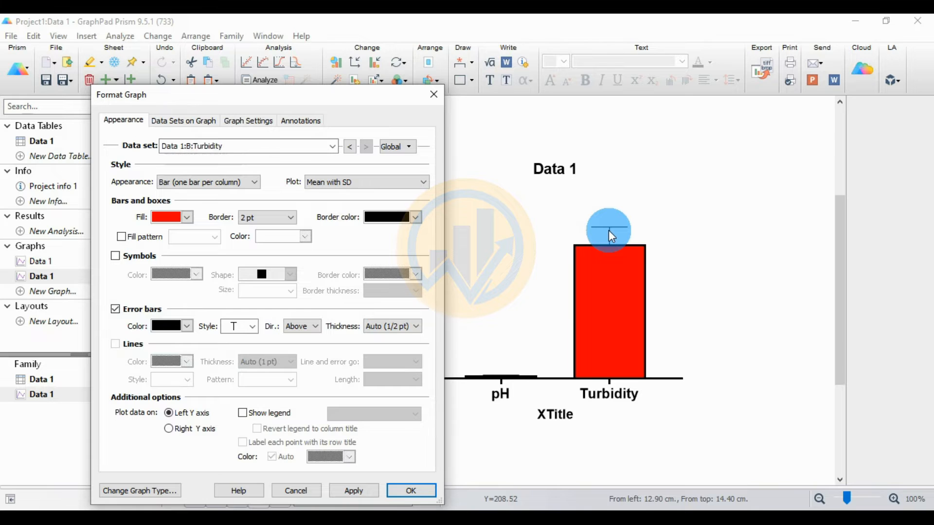
- Try the short-capped and capless error bar styles on the Turbidity bar, and return to the wide T style
left_click(252, 328)
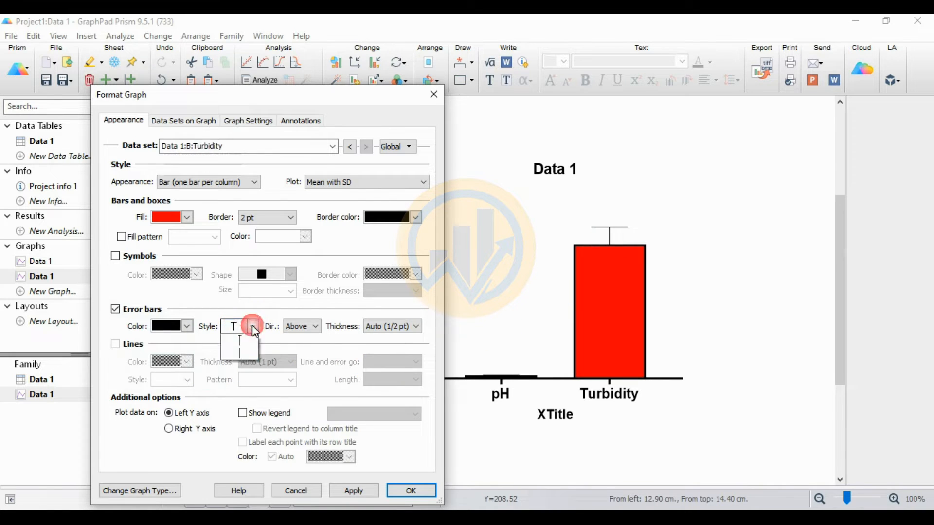
left_click(242, 355)
left_click(360, 490)
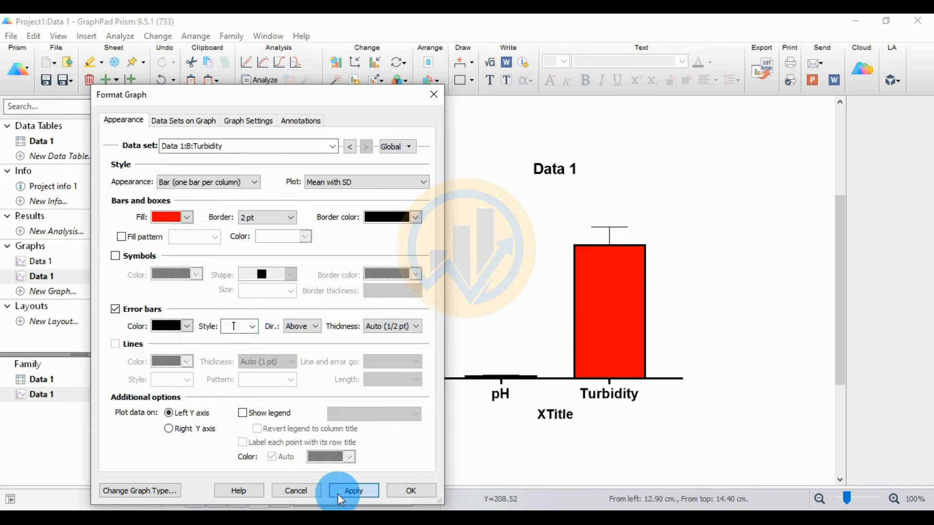
left_click(253, 327)
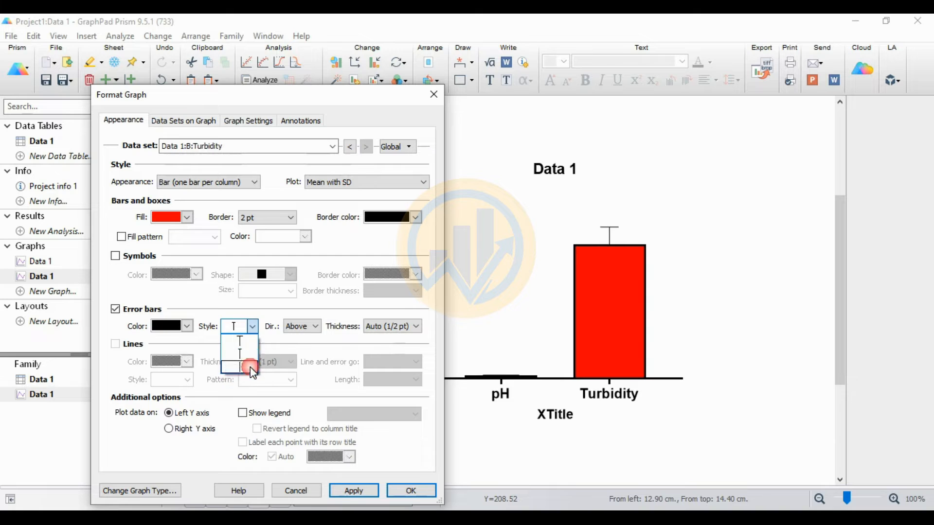
left_click(247, 366)
left_click(354, 490)
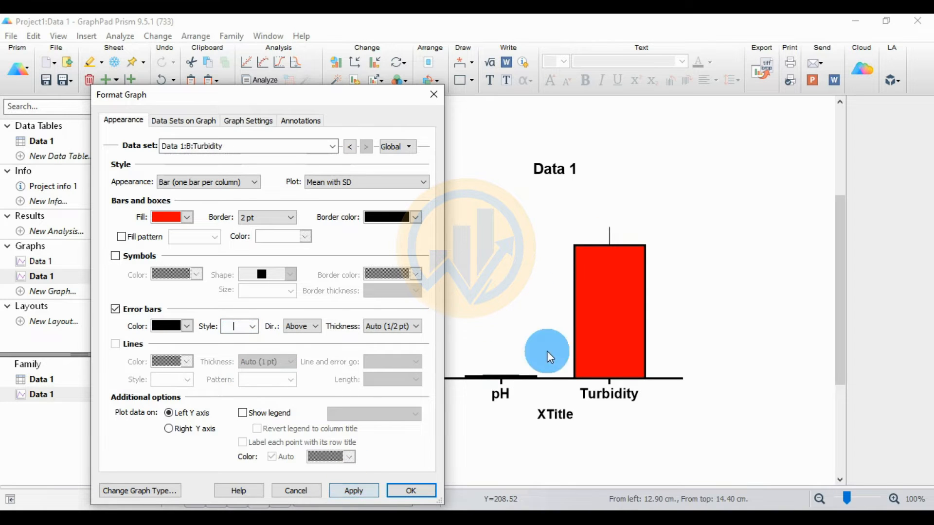
left_click(246, 325)
left_click(227, 337)
left_click(360, 491)
- Try the Below and Both error bar directions on the Turbidity bar, and return to Above
left_click(287, 331)
left_click(320, 327)
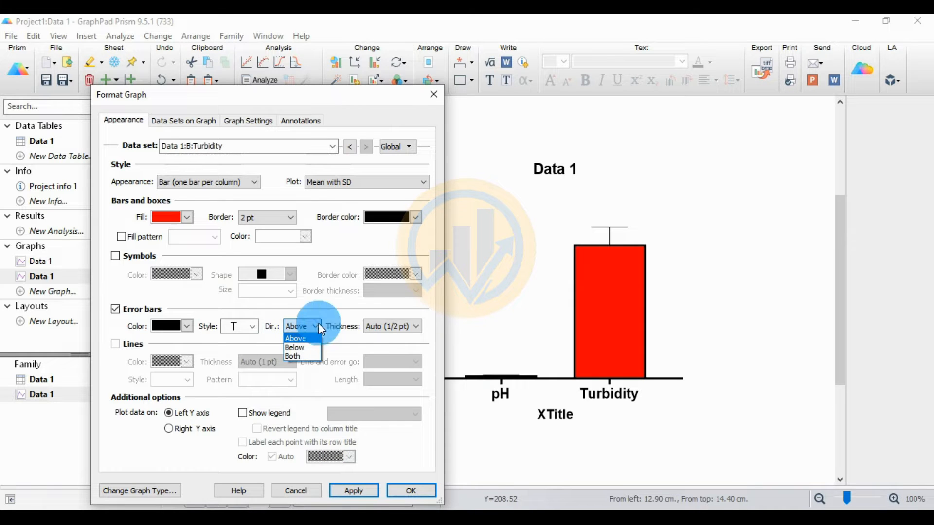
left_click(301, 348)
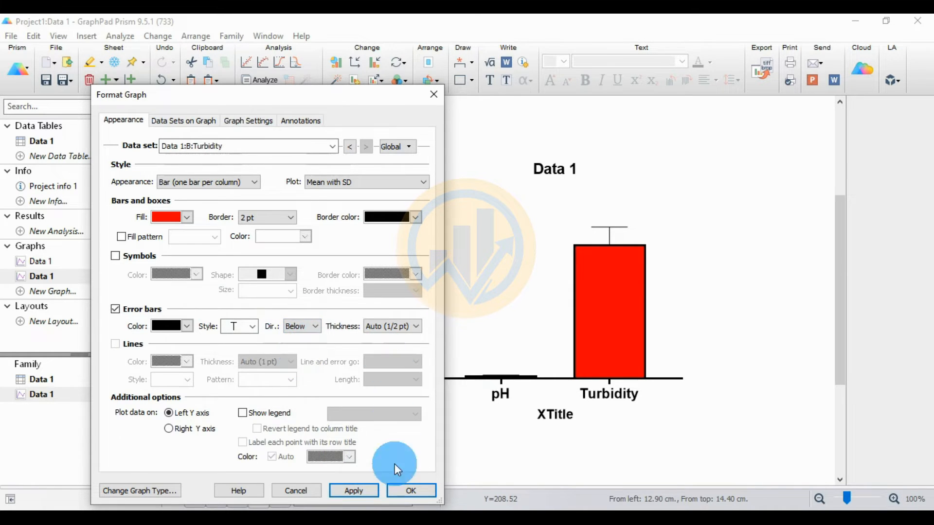
left_click(363, 489)
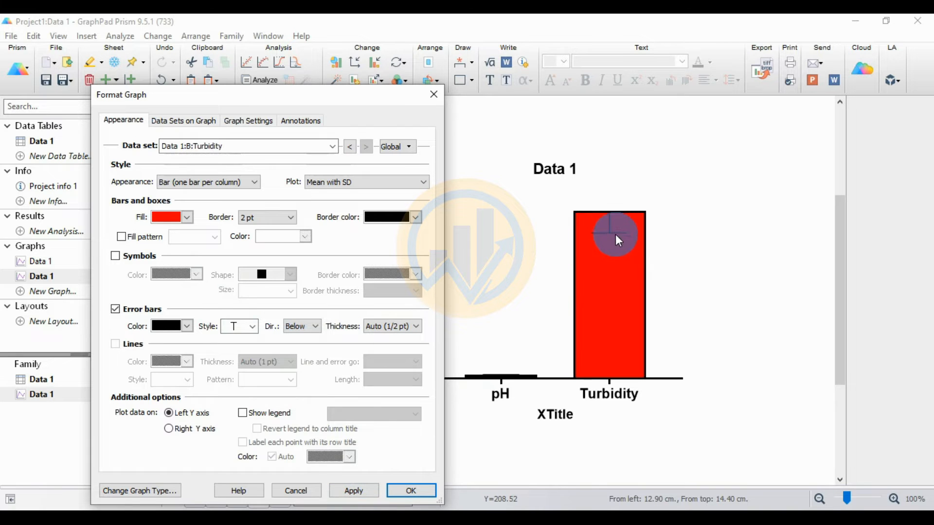
left_click(302, 329)
left_click(296, 358)
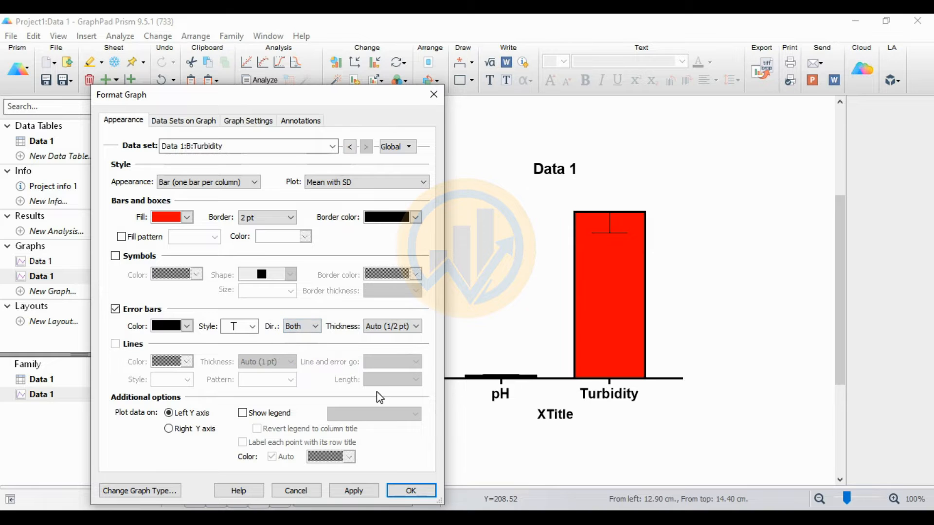
left_click(354, 490)
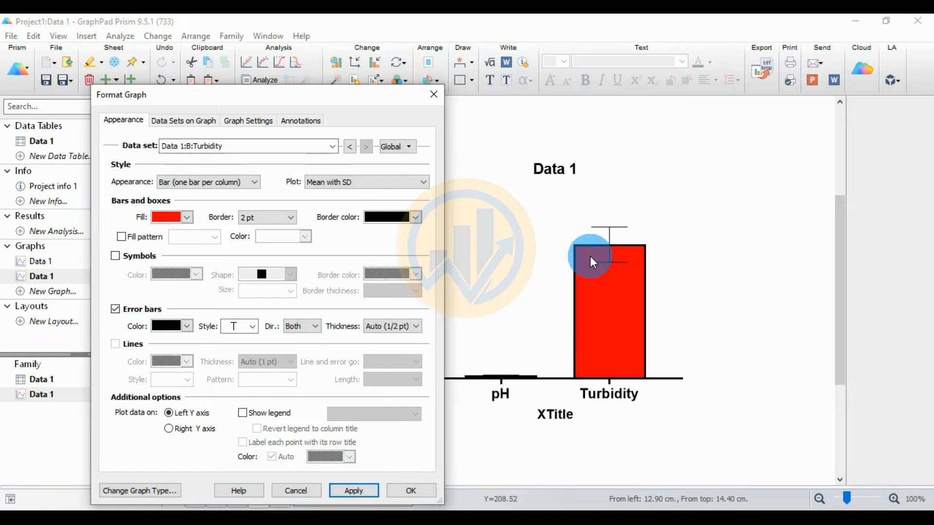
left_click(318, 327)
left_click(302, 341)
left_click(364, 495)
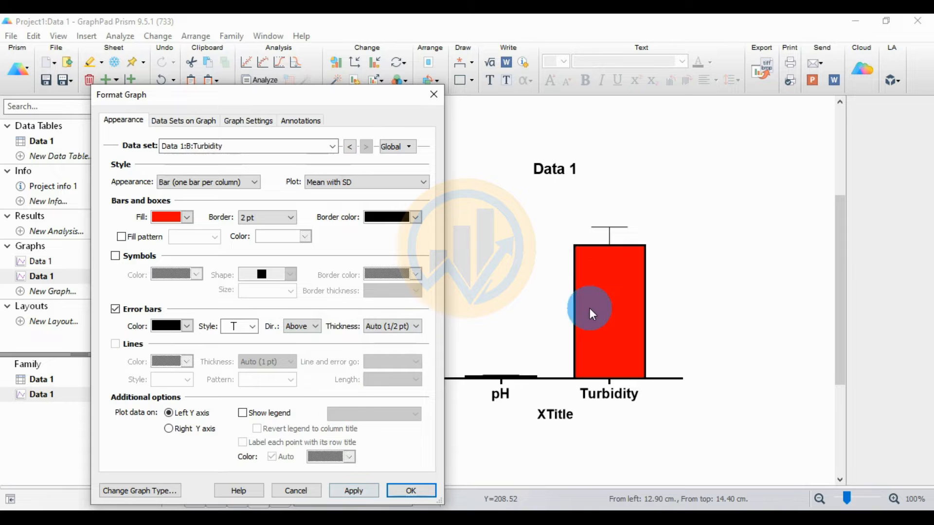
- Set the thickness of the Turbidity error bars to 2 pt and apply it to the graph
left_click(411, 329)
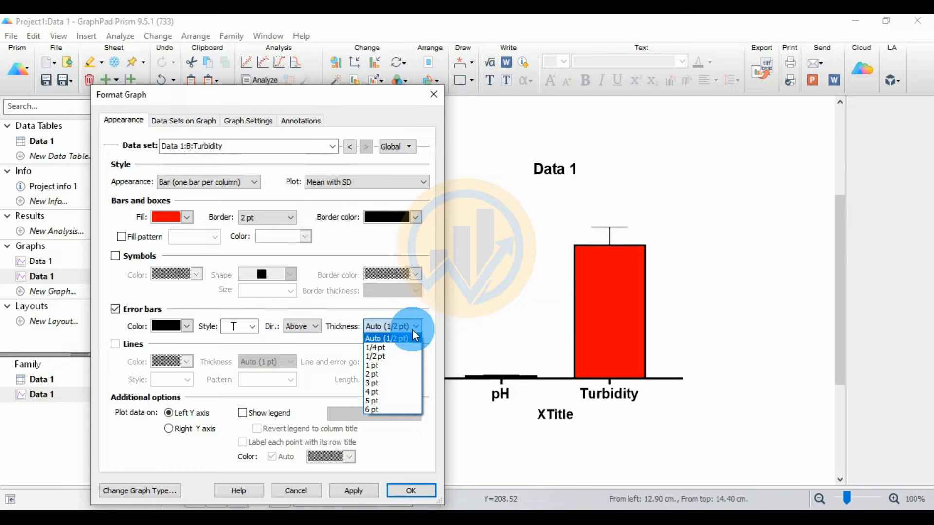
left_click(380, 374)
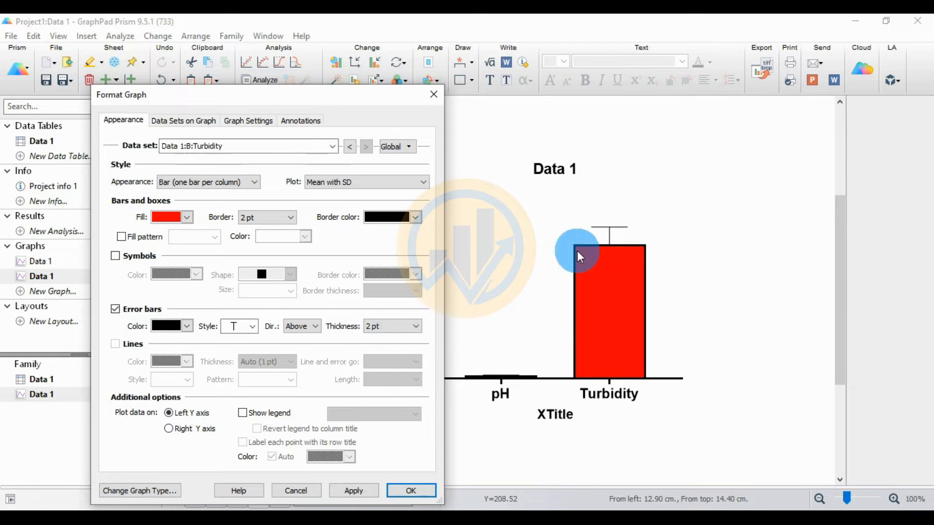
left_click(361, 491)
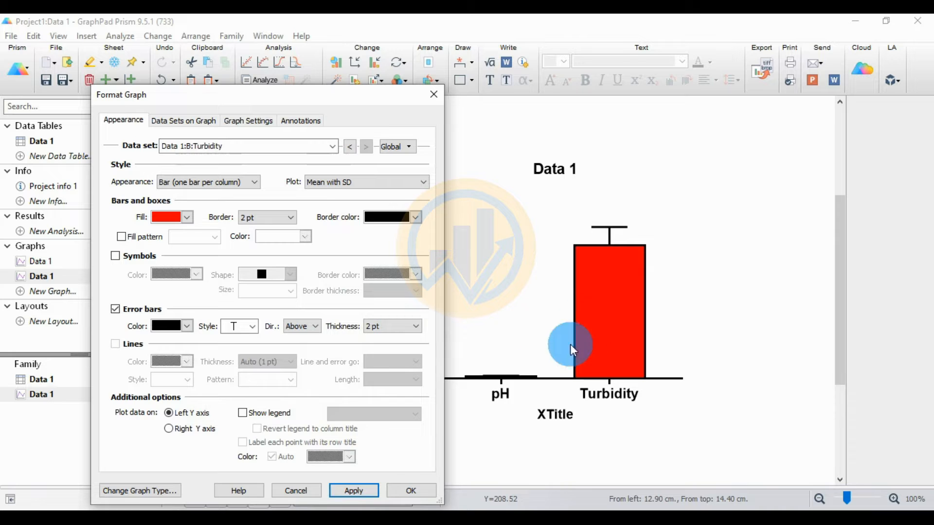
- Try dark green as the color of the Turbidity error bars, and return it to black
left_click(188, 327)
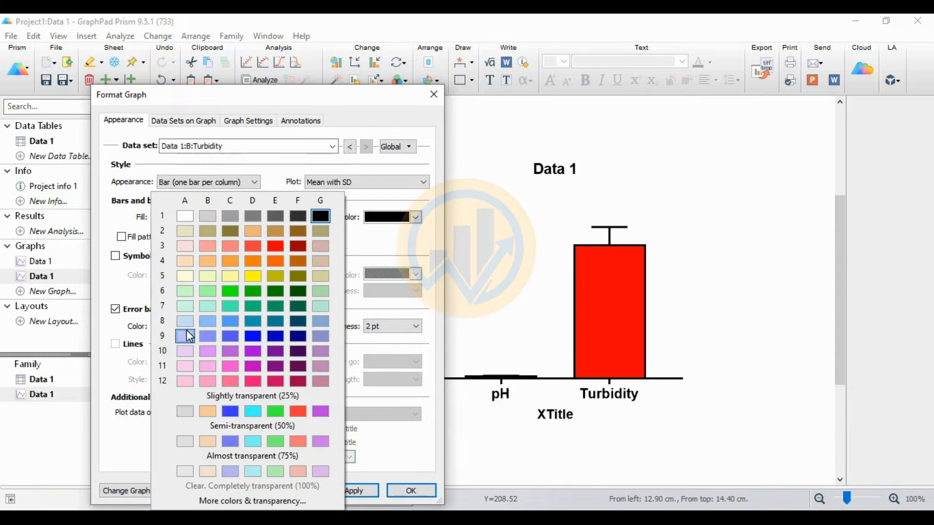
left_click(298, 291)
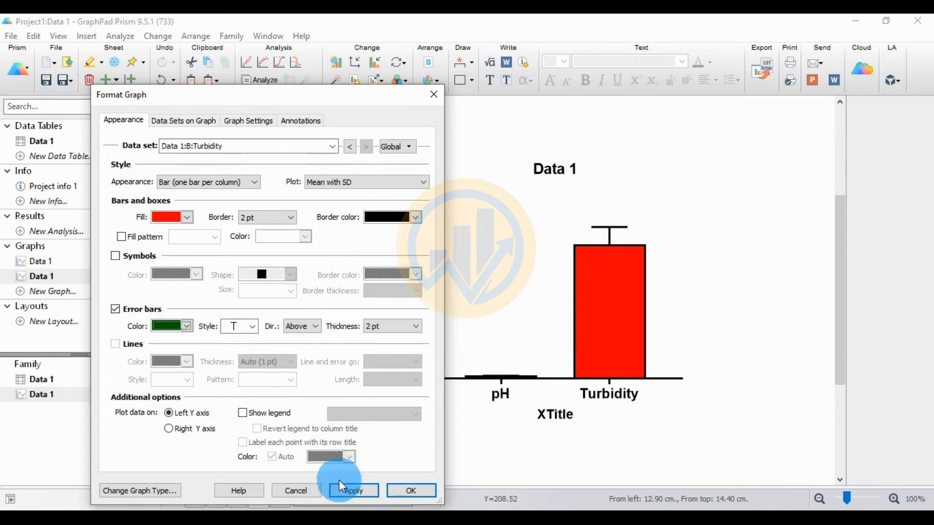
left_click(354, 492)
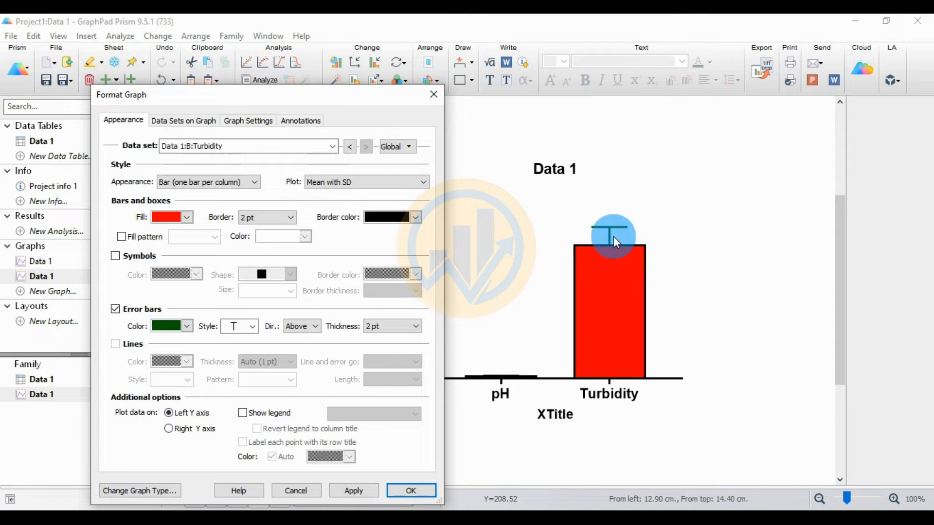
left_click(187, 327)
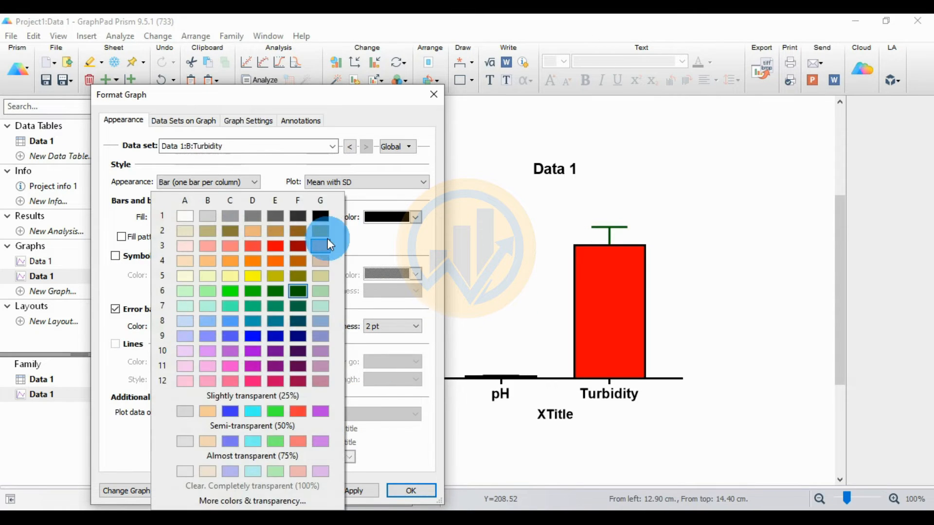
left_click(324, 221)
left_click(366, 489)
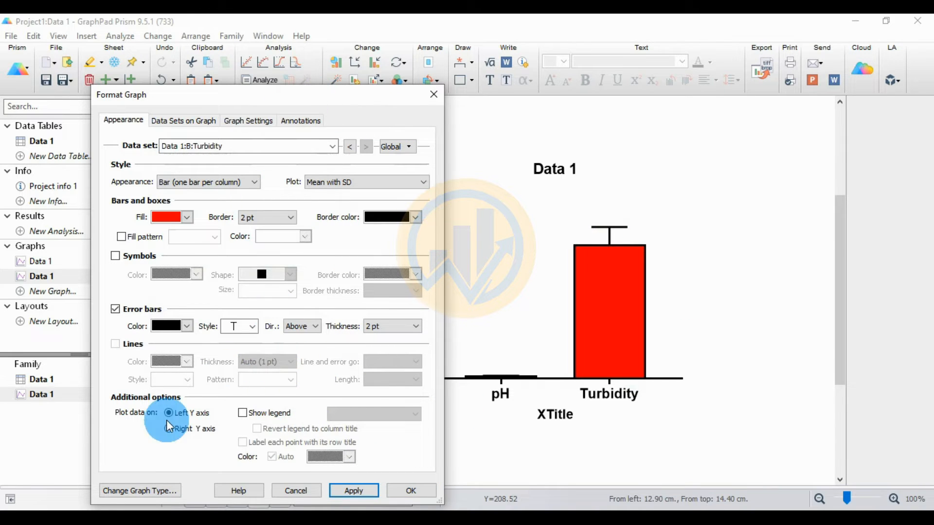
- Move the formatting dialog clear of the graph and plot the Turbidity data on the right Y axis
left_click_drag(375, 100, 331, 70)
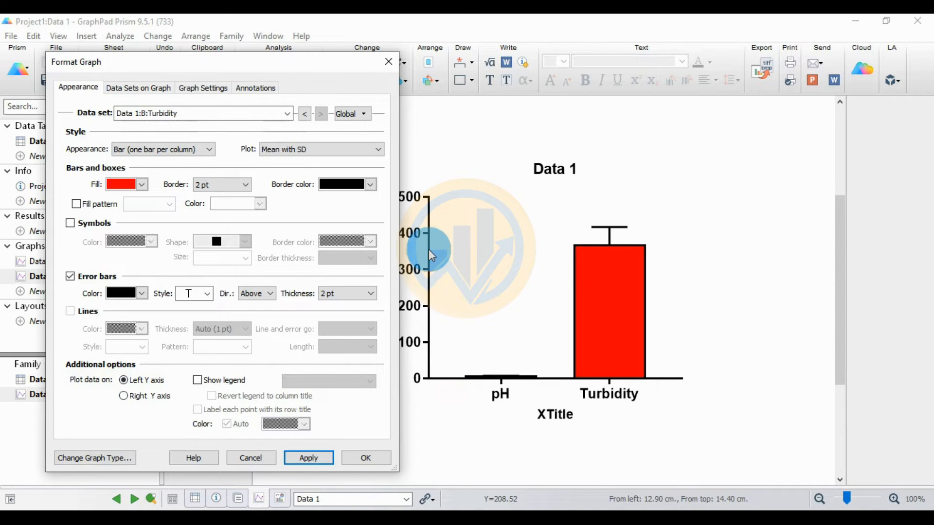
left_click(128, 400)
left_click(325, 459)
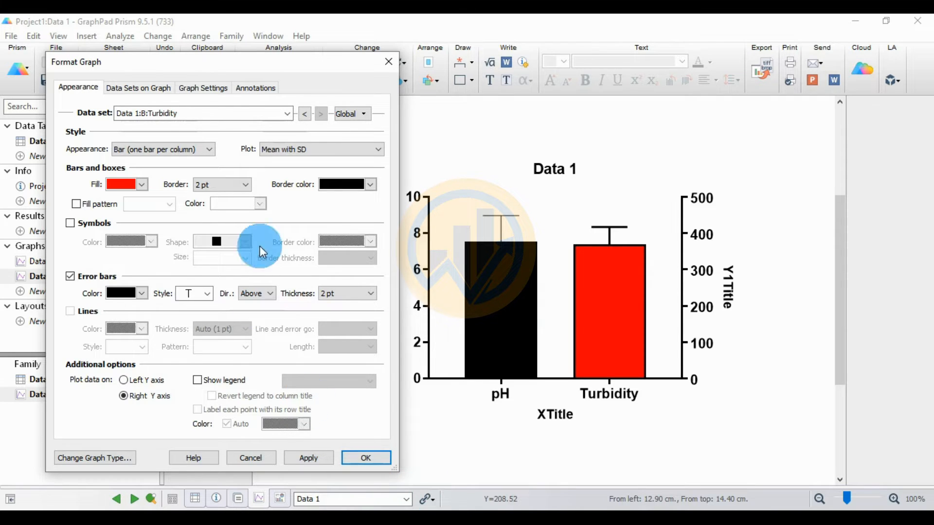
left_click(304, 460)
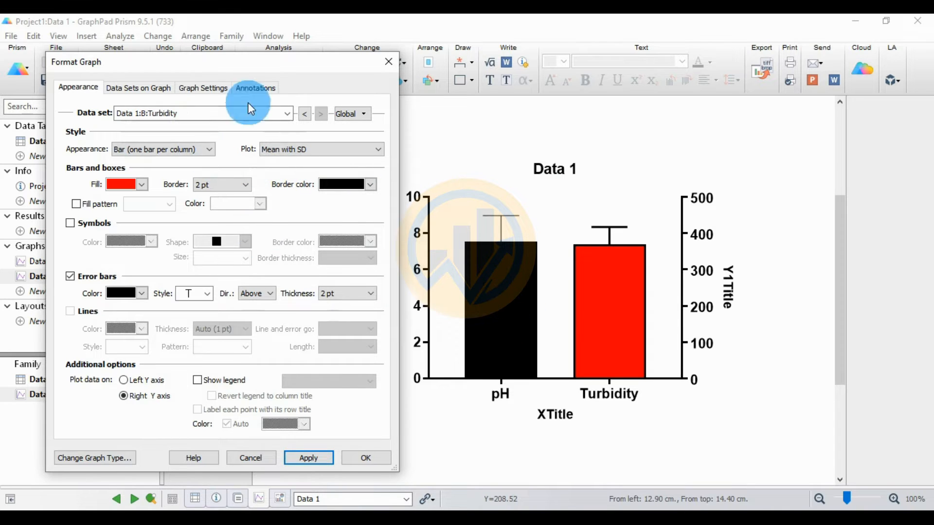
- Choose the Data 1:A:pH data set, fill its bar with dark green and set its border to 2 pt
left_click(287, 113)
left_click(210, 136)
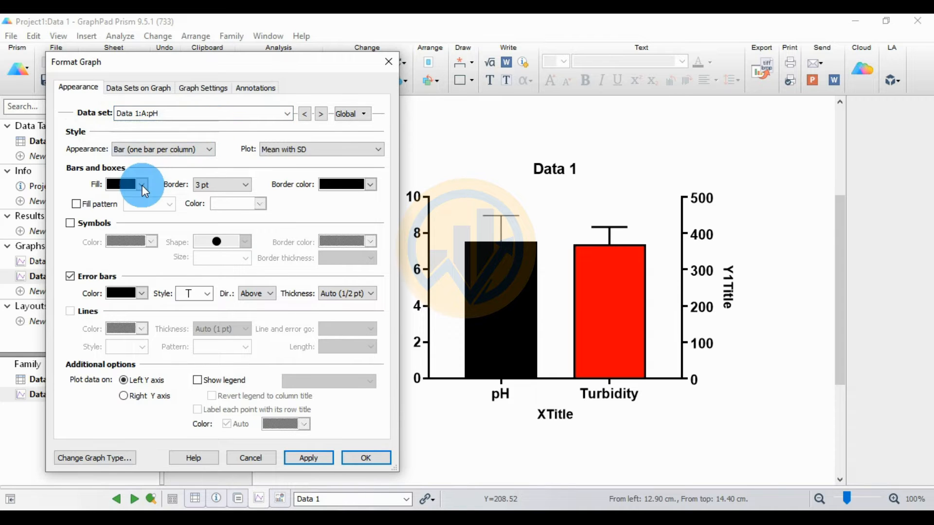
left_click(142, 184)
left_click(245, 291)
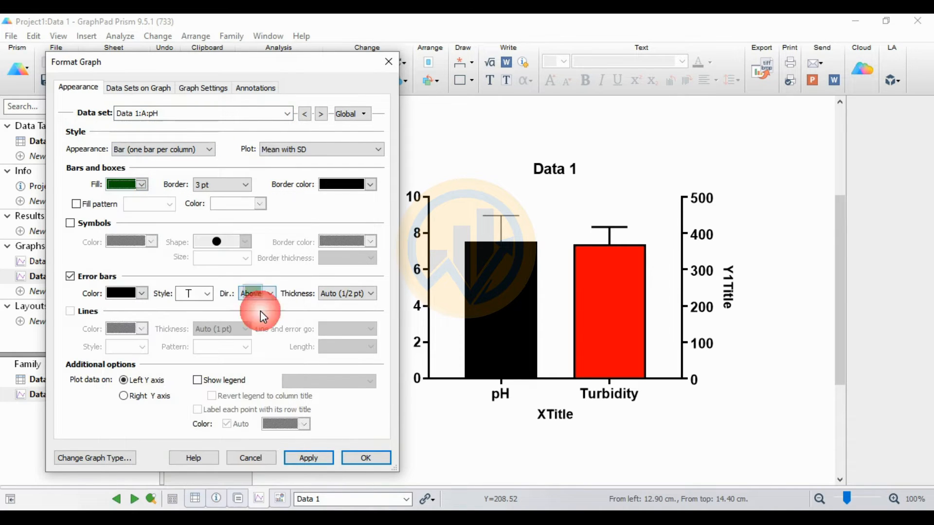
left_click(311, 459)
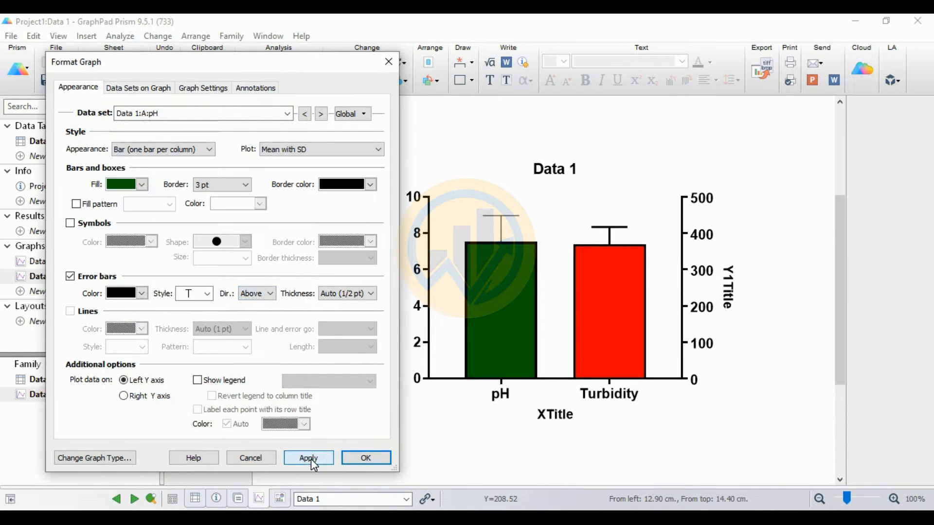
left_click(249, 190)
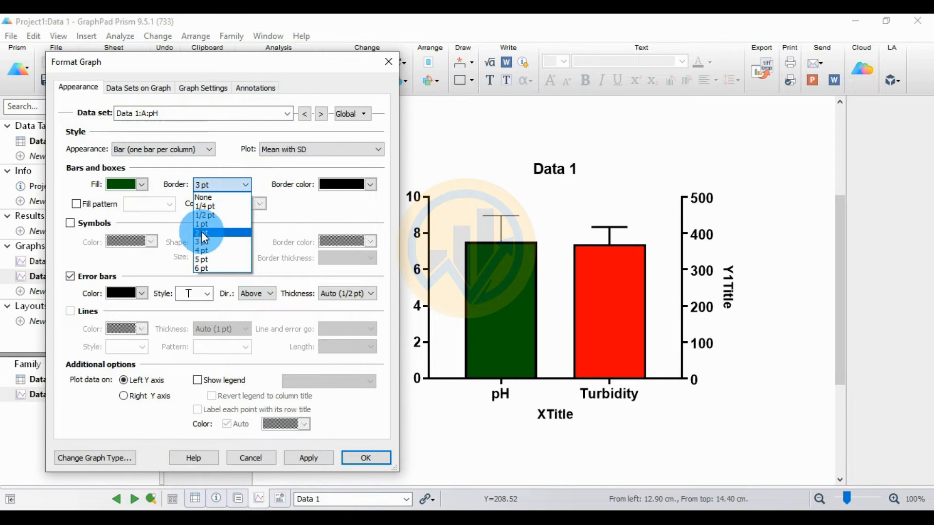
left_click(229, 223)
left_click(308, 458)
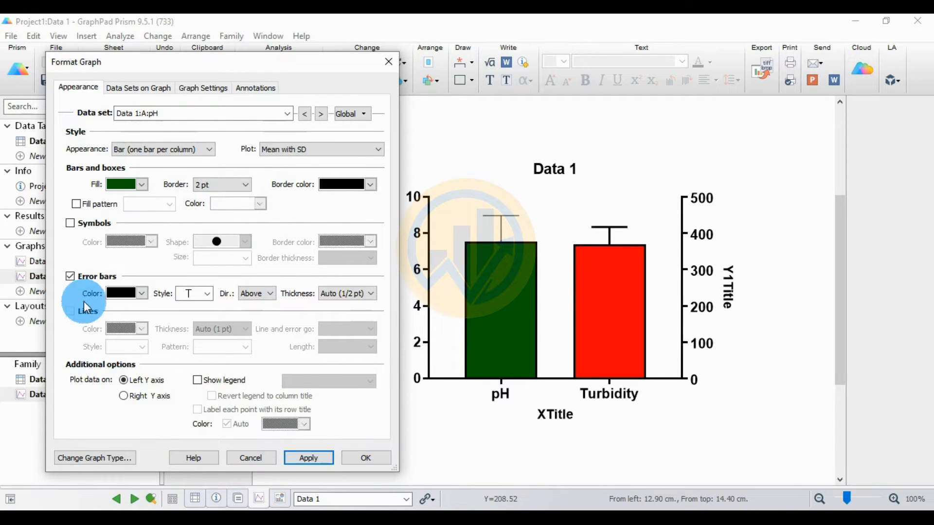
- Set the thickness of the pH error bars to 2 pt and accept the graph formatting
left_click(358, 294)
left_click(334, 341)
left_click(312, 460)
left_click(448, 297)
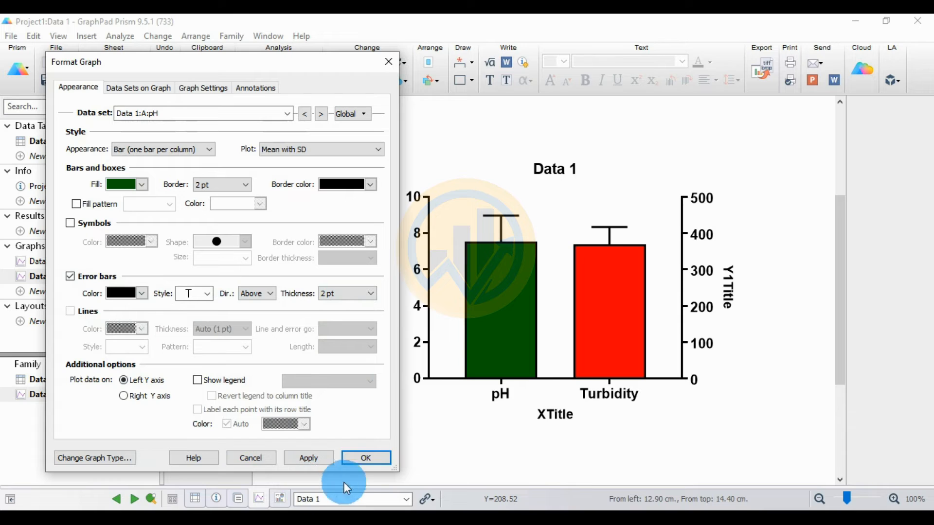
left_click(366, 458)
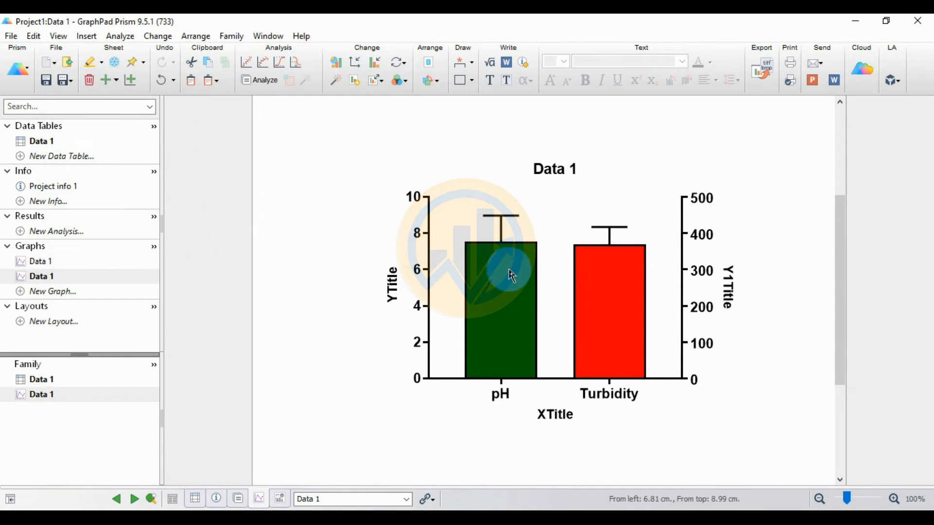
- Try red as the color of the graph axes, and return it to black
left_click(681, 254)
right_click(681, 256)
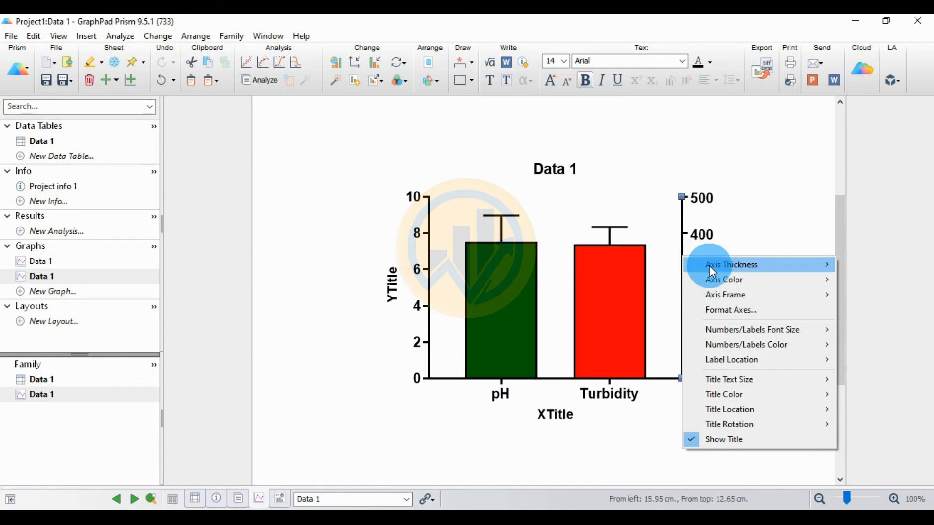
mouse_move(711, 266)
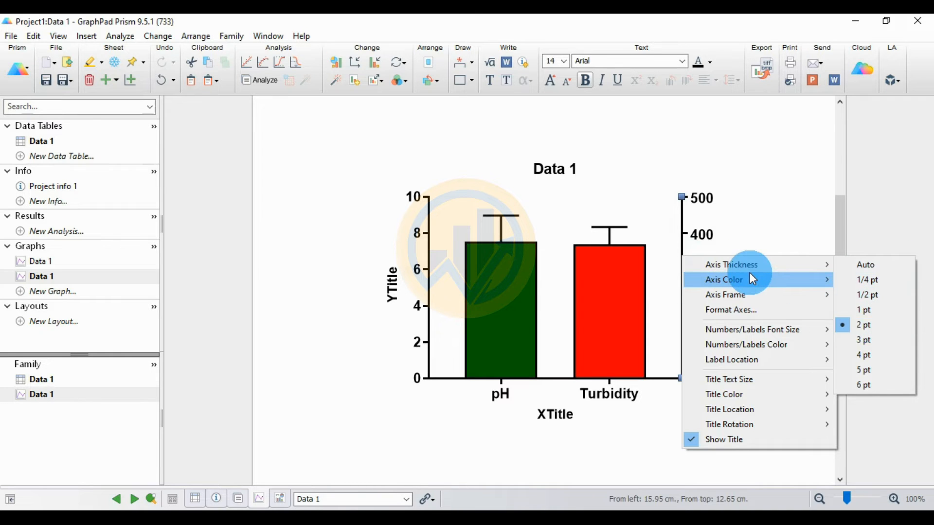
mouse_move(753, 279)
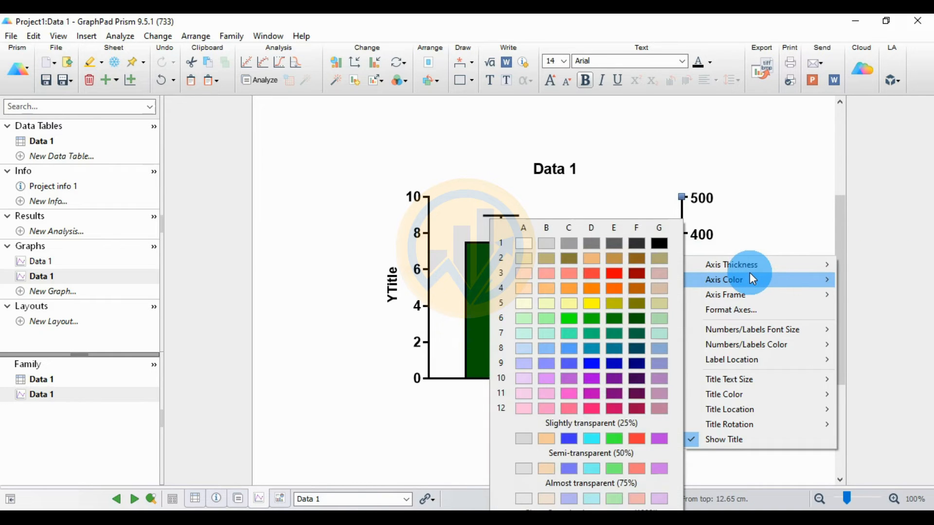
left_click(616, 278)
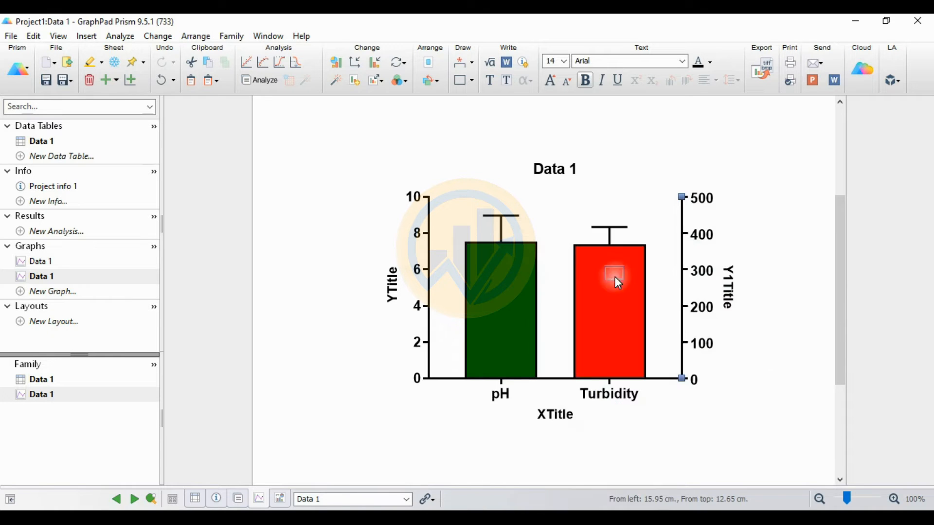
right_click(681, 254)
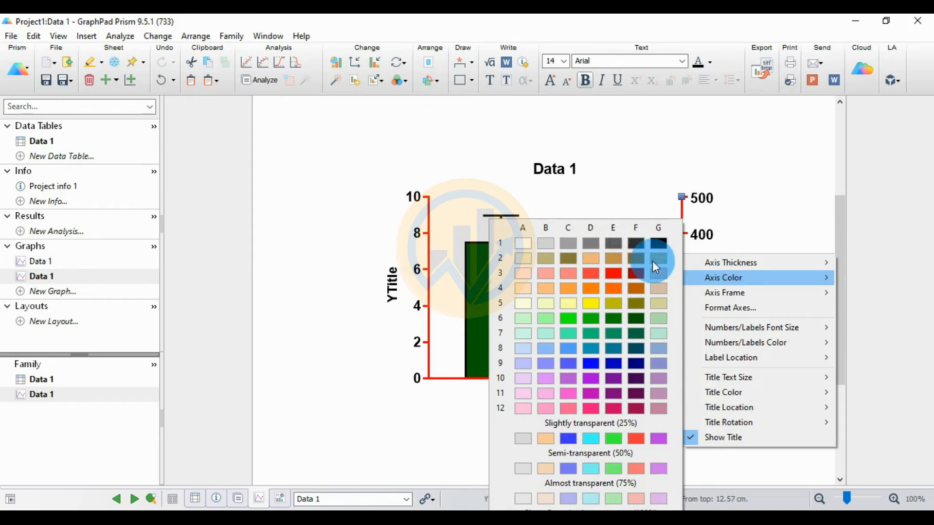
left_click(659, 245)
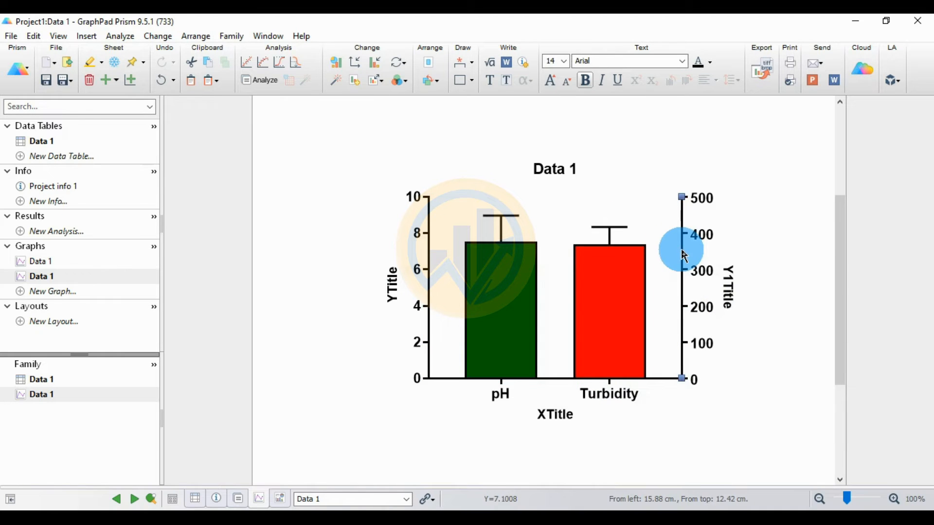
- Set the axis frame of the graph to Plain Frame
right_click(681, 250)
mouse_move(709, 291)
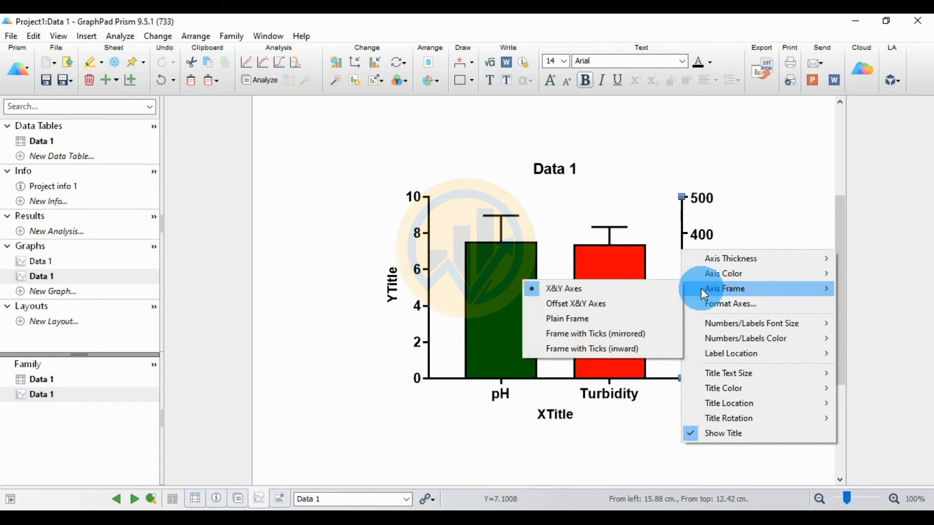
left_click(590, 320)
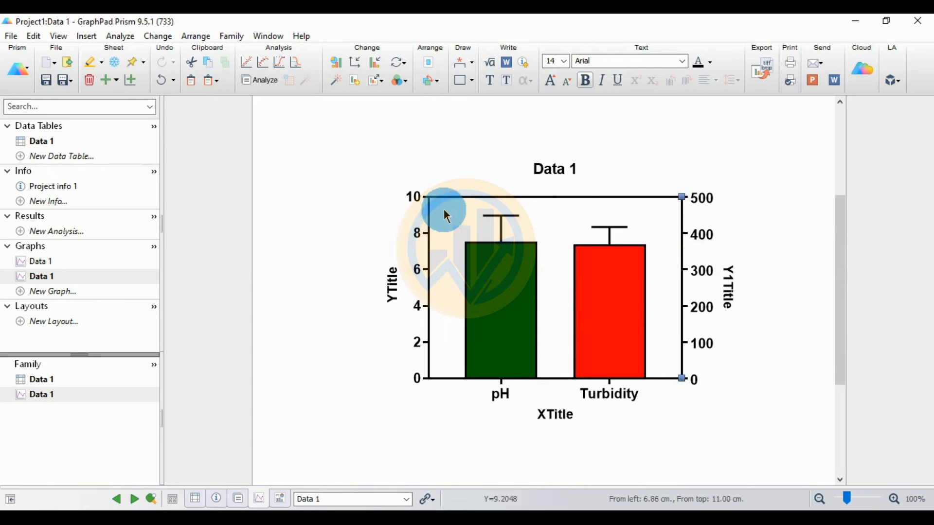
- Open the axes formatting from the right Y axis, reposition the dialog and check the left Y axis range settings
right_click(682, 258)
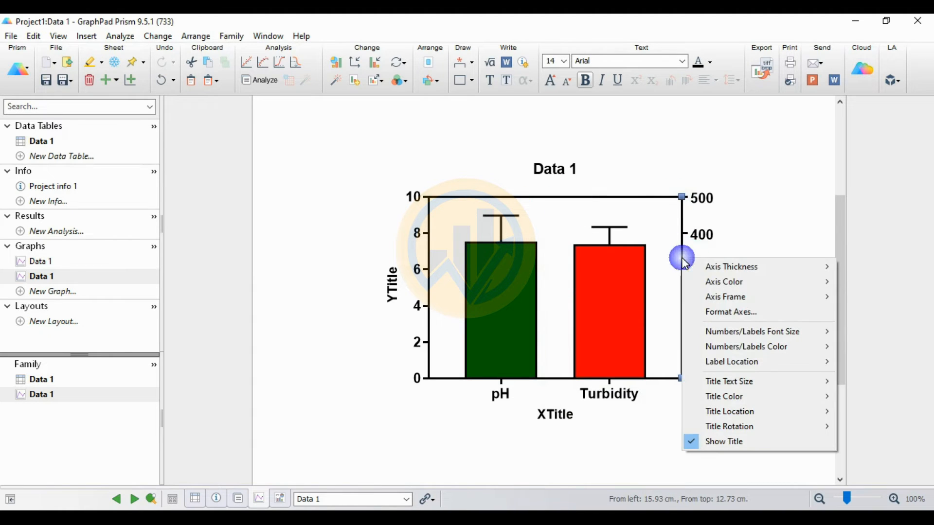
left_click(738, 321)
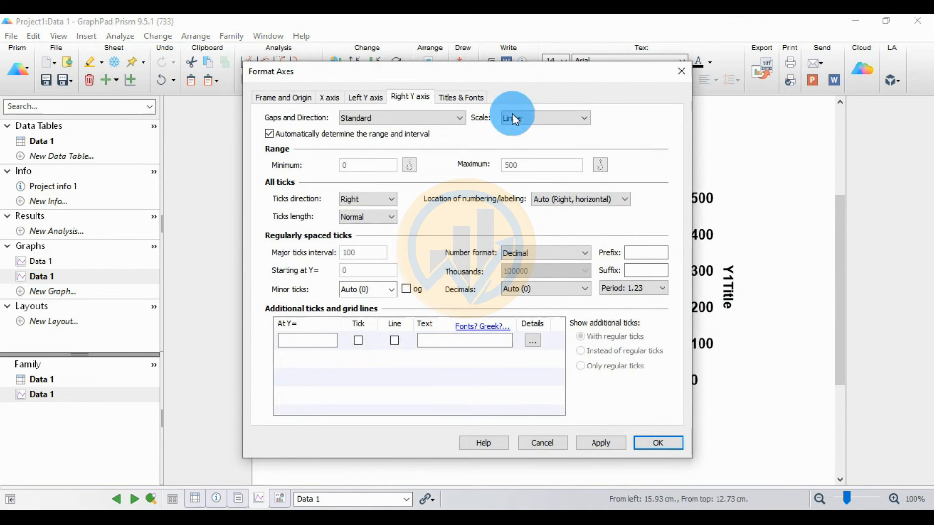
left_click_drag(539, 77, 315, 68)
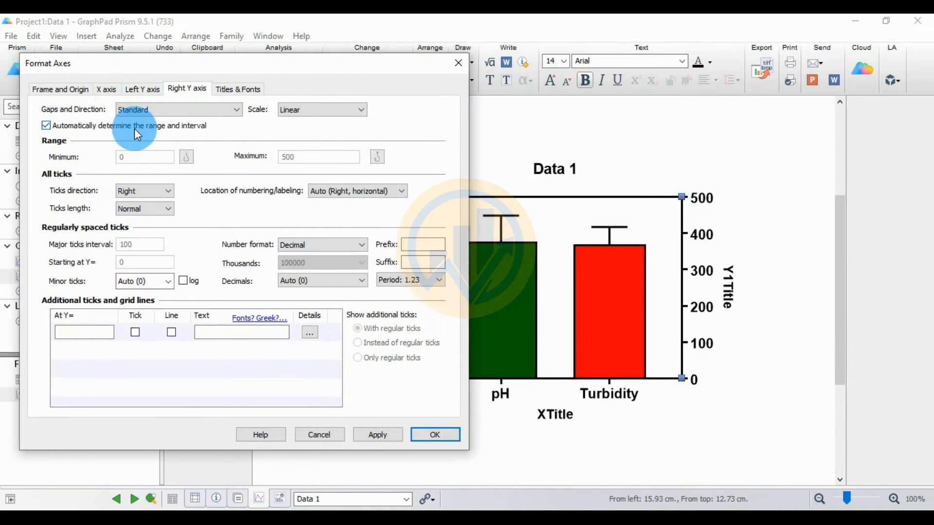
left_click(146, 91)
left_click_drag(189, 68, 696, 149)
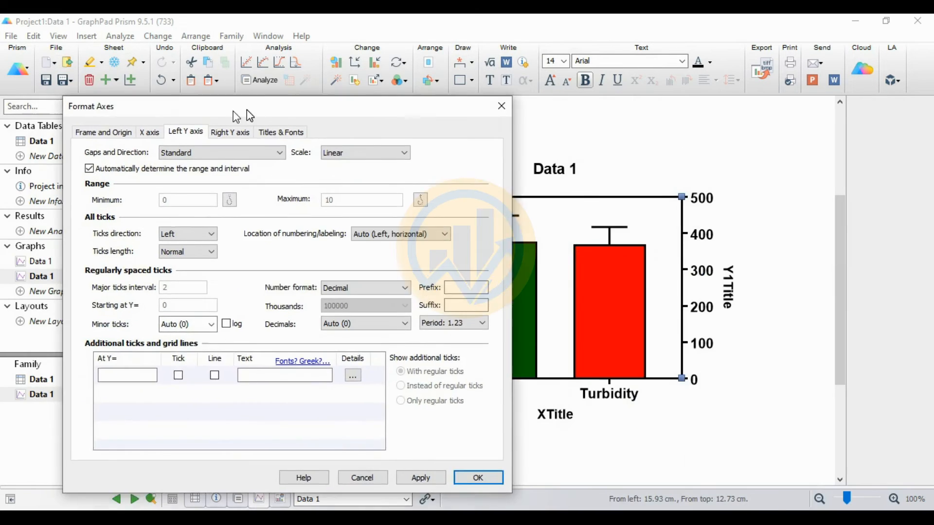
left_click_drag(247, 110, 276, 95)
left_click(372, 188)
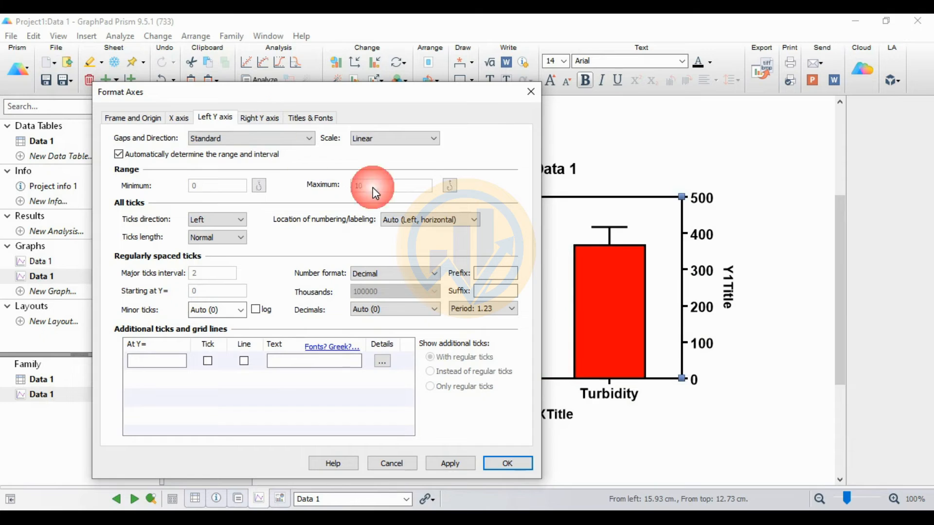
- Turn off the automatic range for the right Y axis, set its minimum to 300 and apply it
left_click(260, 117)
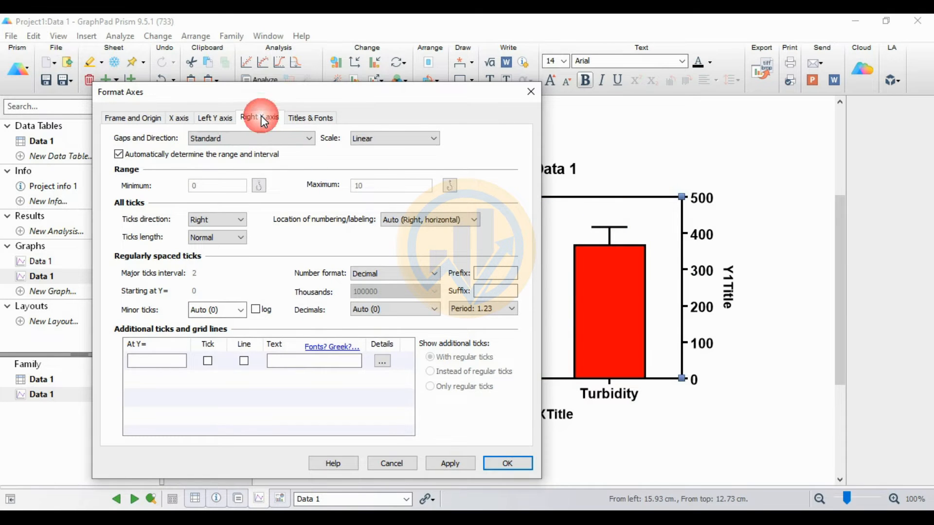
left_click(119, 155)
left_click(195, 187)
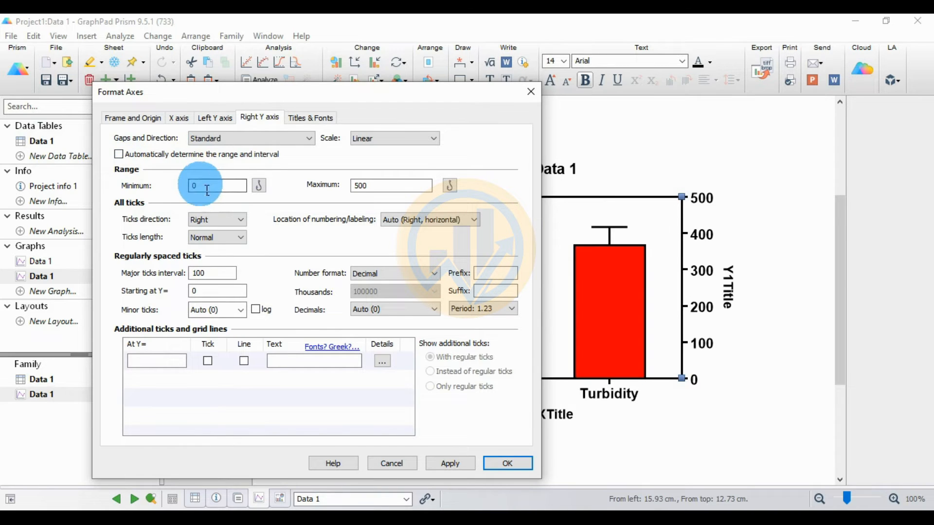
double_click(193, 189)
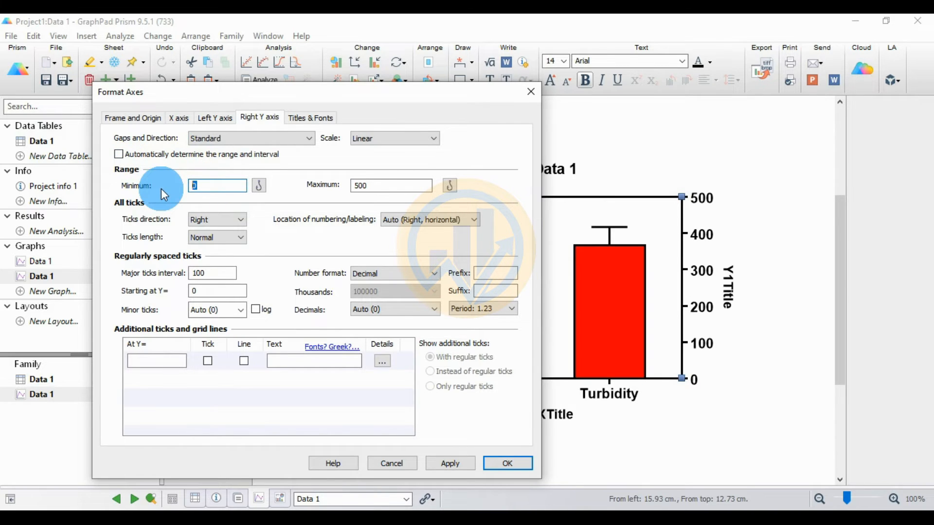
type("300")
left_click(393, 187)
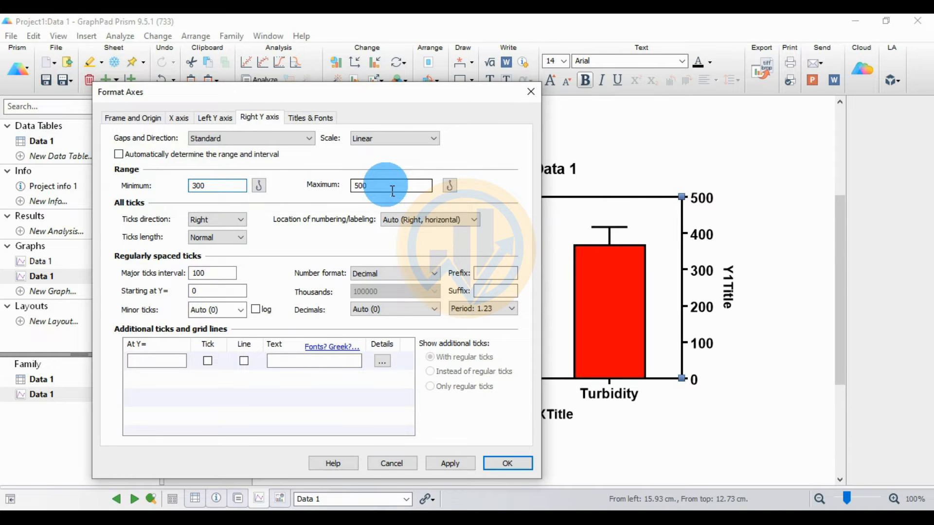
left_click(455, 464)
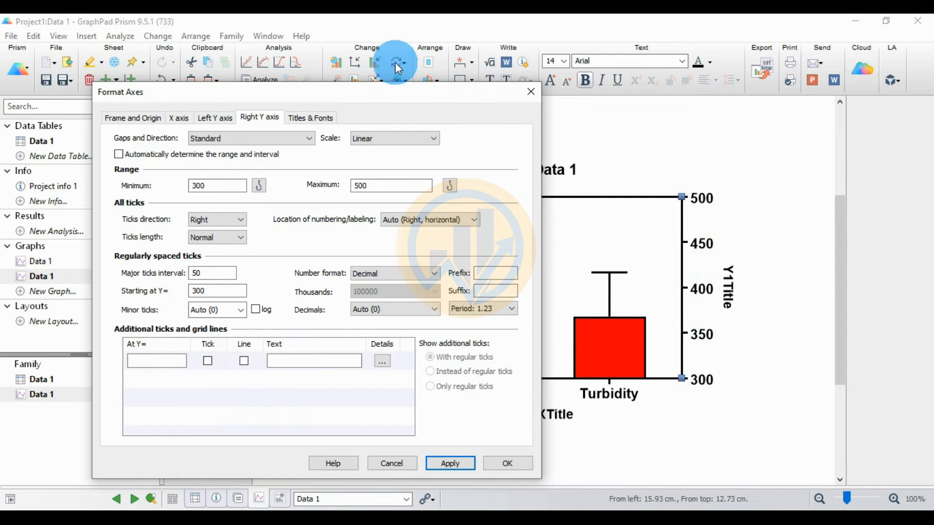
- Turn off the automatic range for the left Y axis, set its minimum to 5, apply it and uncover the graph
left_click_drag(341, 105, 723, 122)
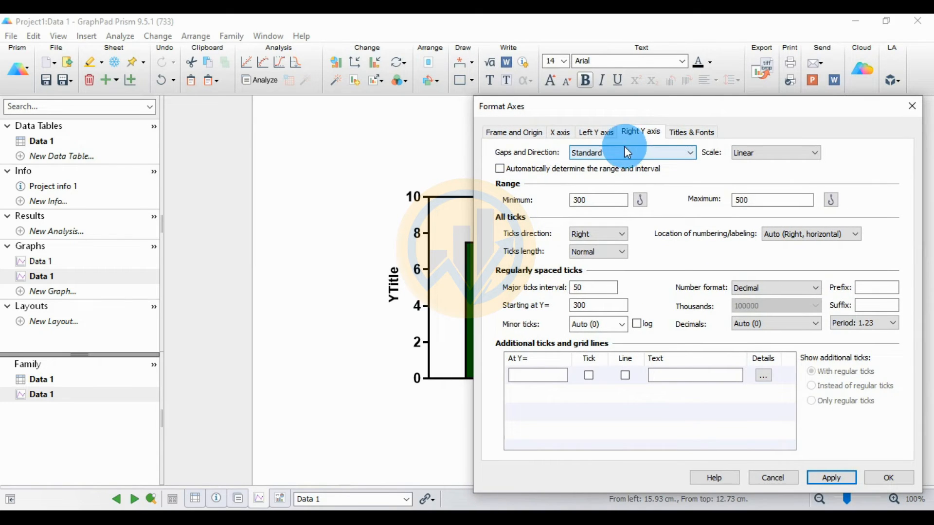
left_click(597, 133)
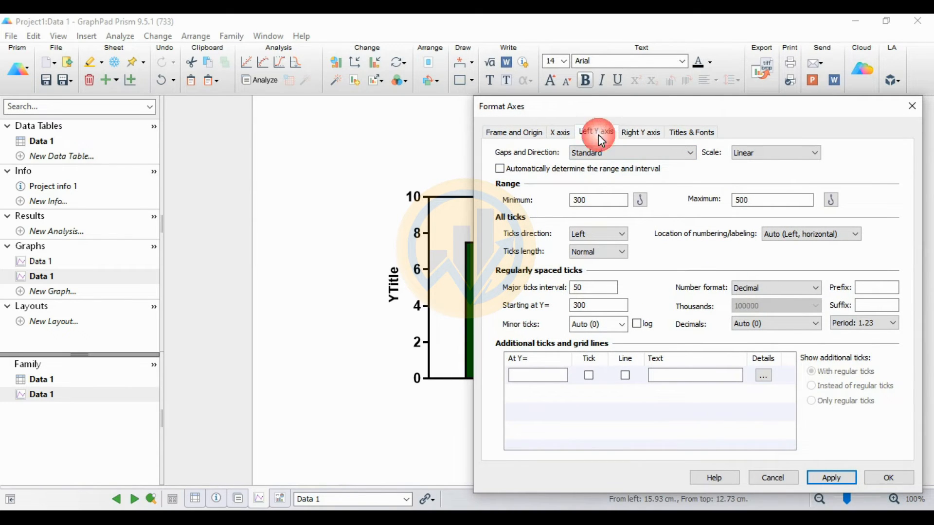
left_click(501, 169)
left_click(590, 204)
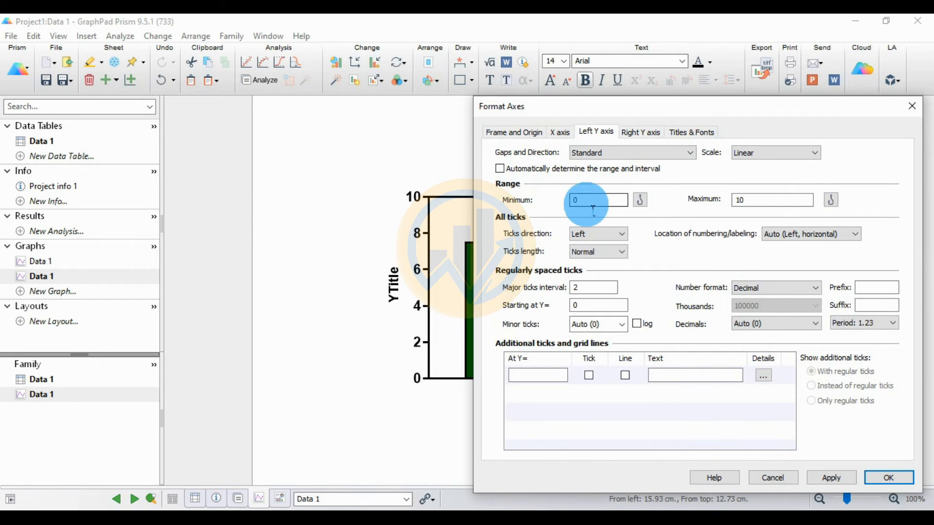
type("5")
left_click(833, 477)
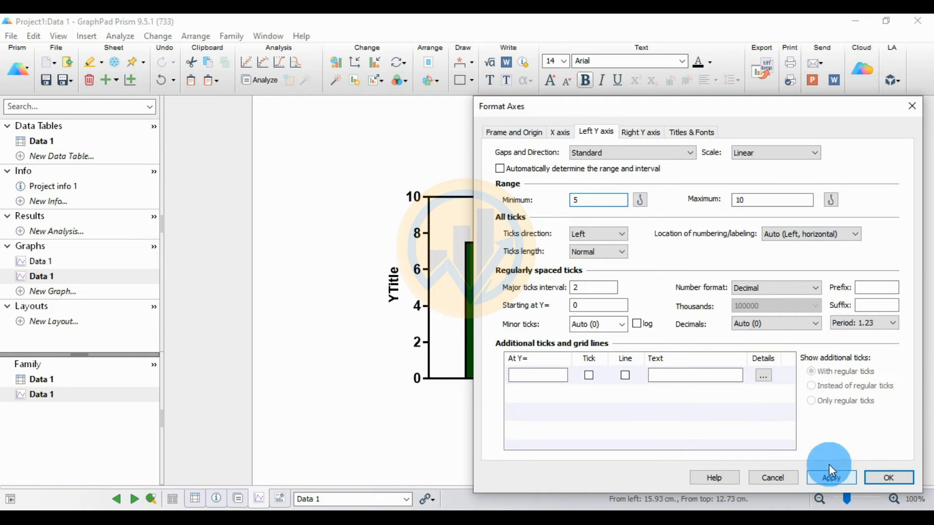
left_click_drag(759, 111, 296, 57)
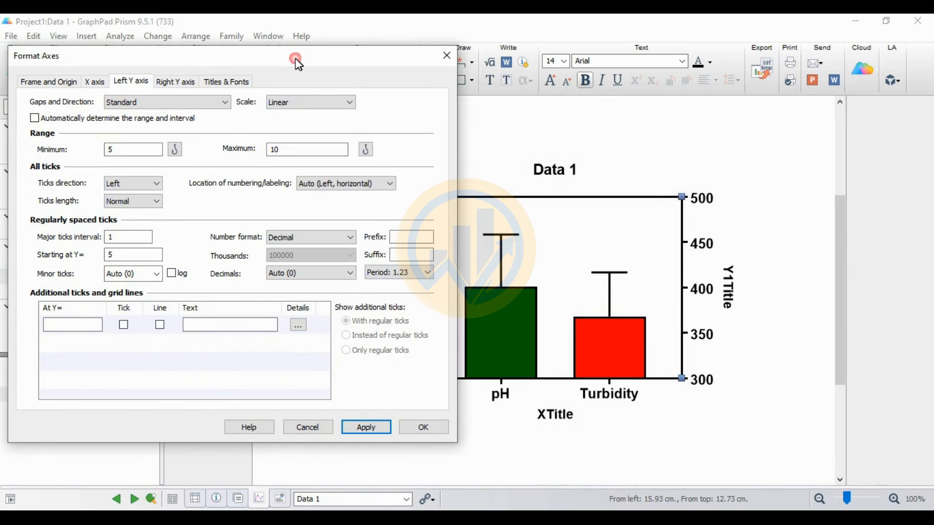
- Review the titles, right Y axis, X axis, and frame and origin settings, and accept the axes formatting
left_click(221, 83)
left_click(173, 82)
left_click(90, 86)
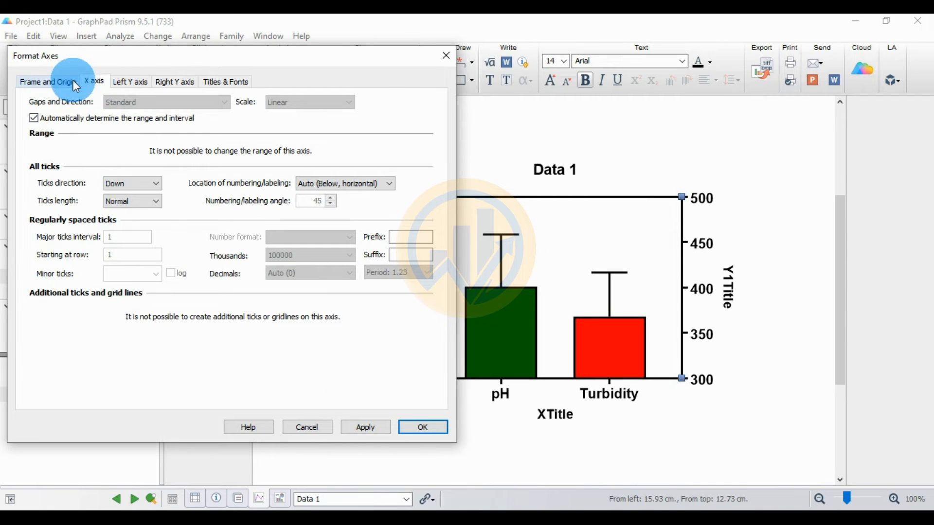
left_click(64, 91)
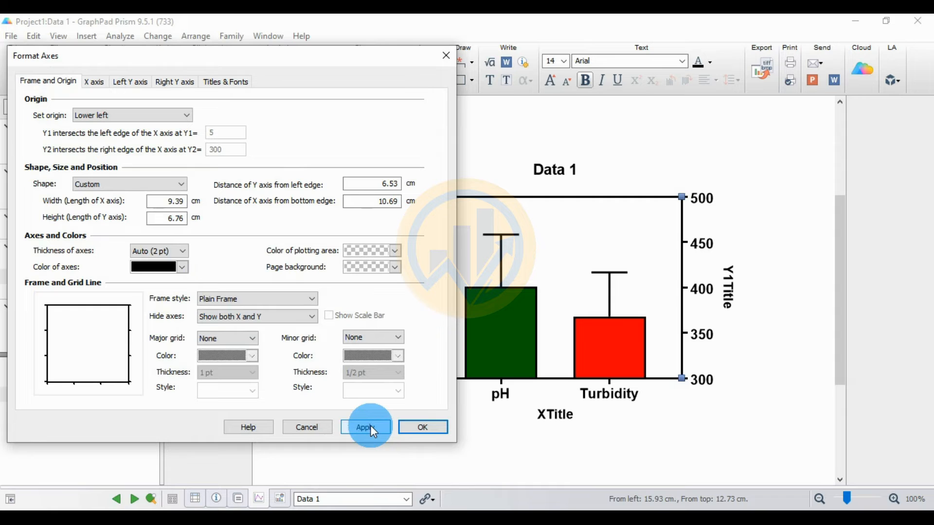
left_click(418, 426)
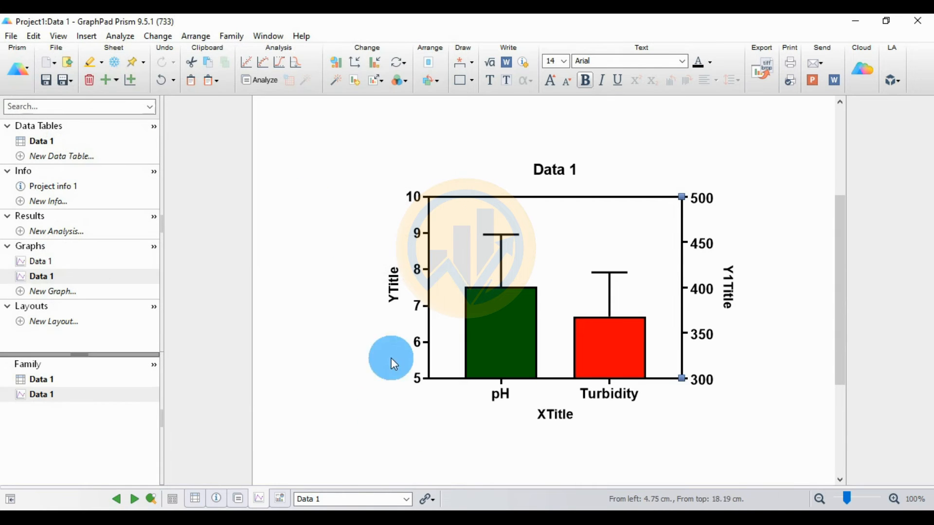
- Open the graph formatting from the Turbidity bar and show the plotted value as an annotation above the bars and error bars
right_click(618, 326)
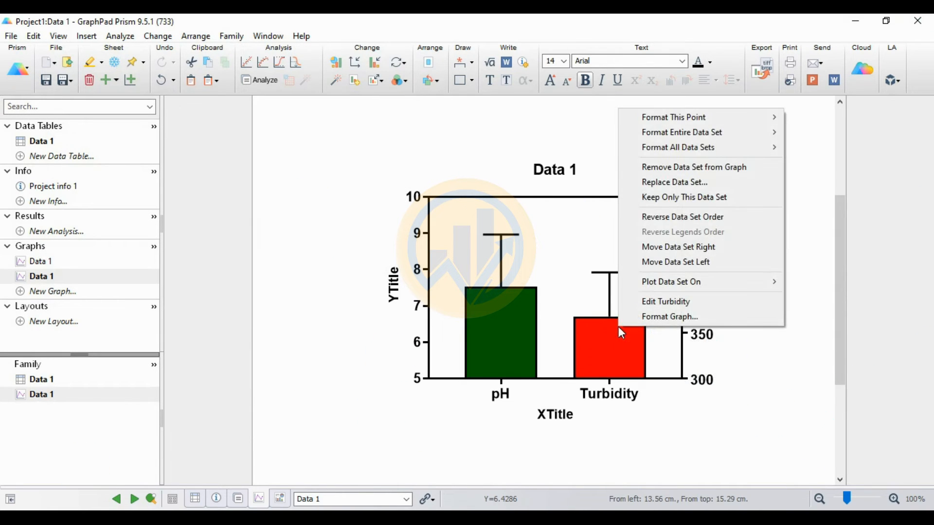
left_click(657, 317)
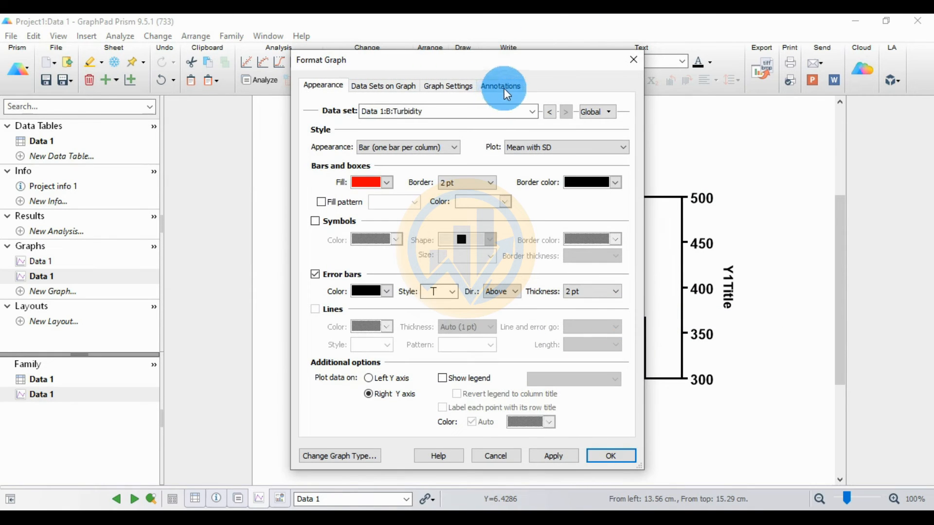
left_click(504, 89)
left_click_drag(547, 63, 329, 67)
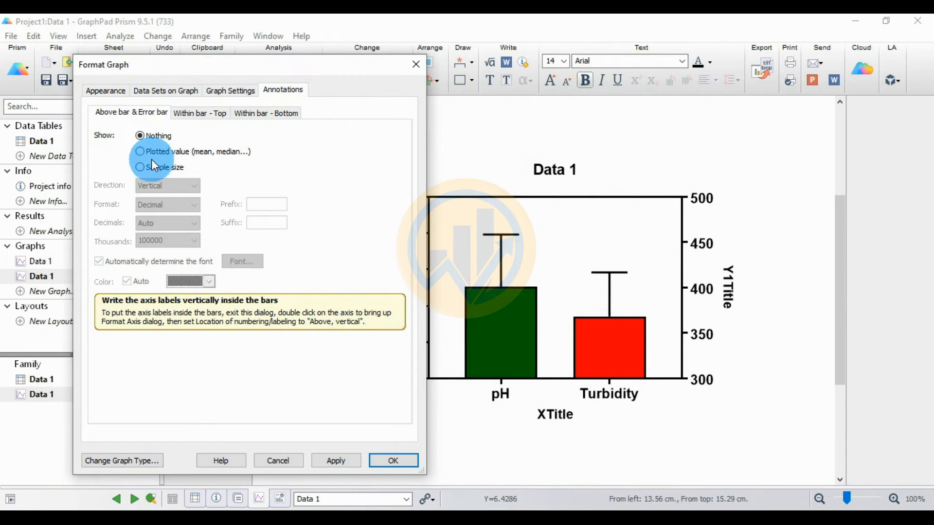
left_click(140, 152)
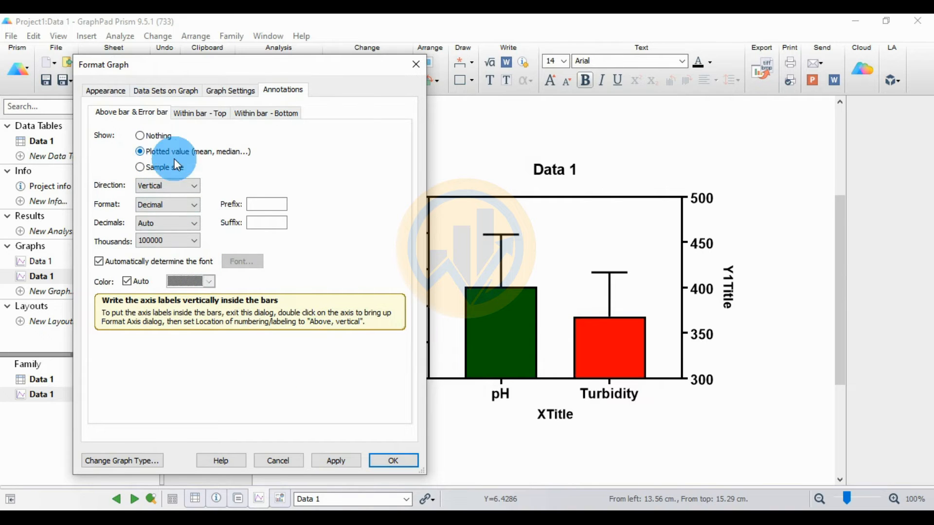
left_click(339, 466)
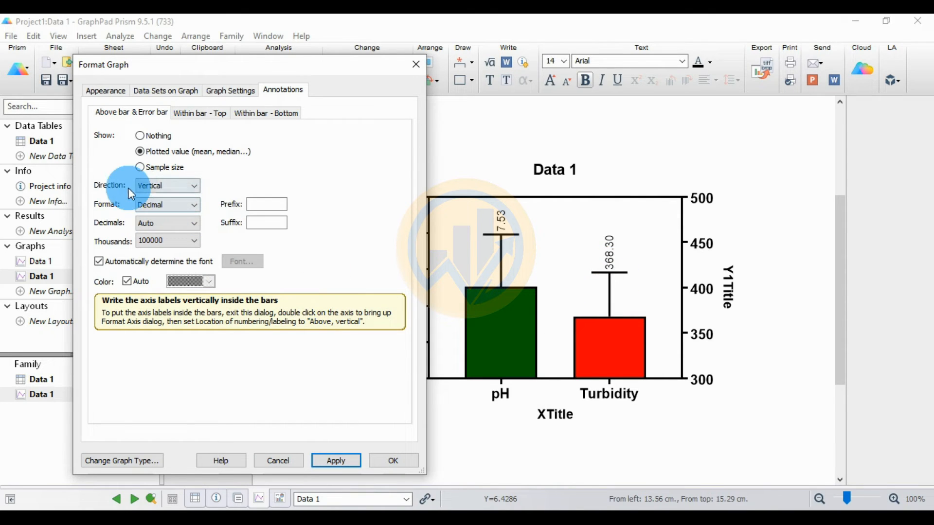
- Set the direction of the bar annotations to Horizontal, apply it, and keep their number format as Decimal
left_click(168, 187)
left_click(165, 209)
left_click(341, 461)
left_click(159, 206)
left_click(158, 206)
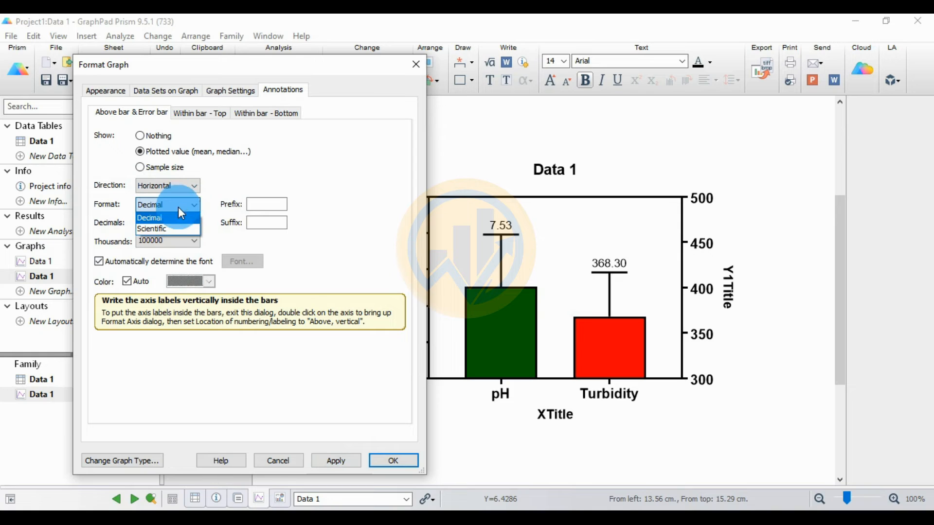
left_click(163, 217)
- Set the bar annotations to 3 decimals and apply the change to the graph
left_click(166, 223)
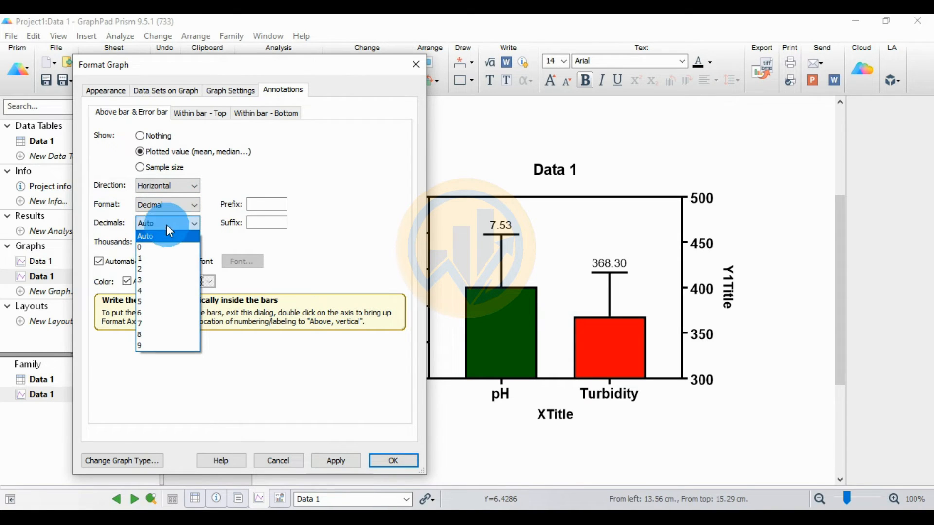
left_click(154, 281)
left_click(343, 463)
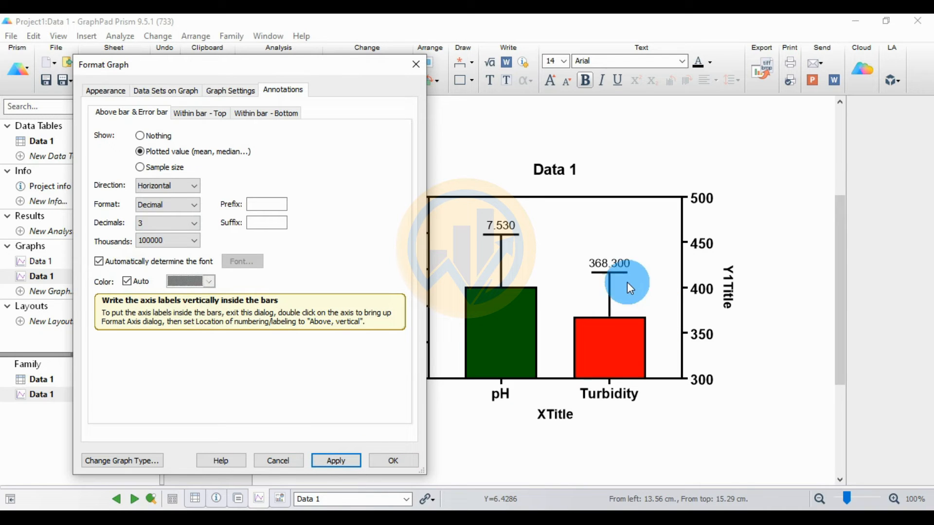
- Set the bar annotations to 2 decimals, apply the change and accept the graph formatting
left_click(171, 224)
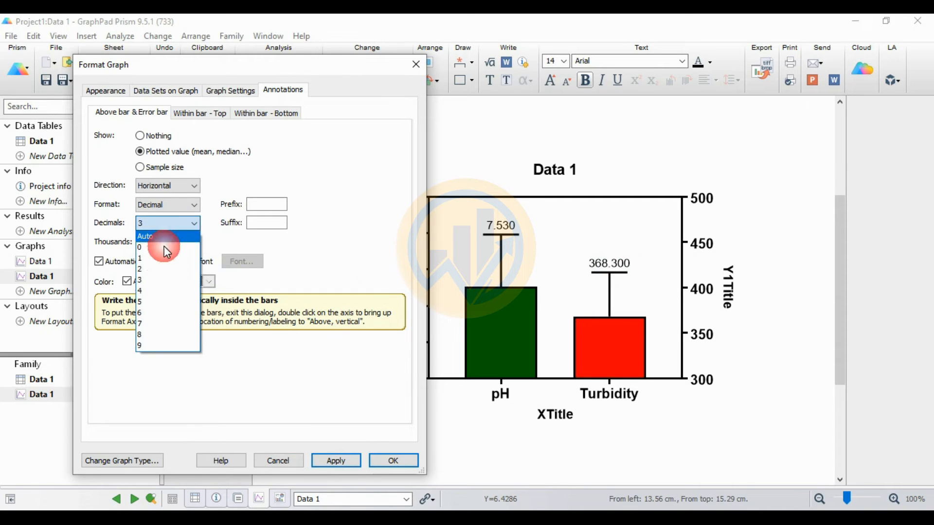
left_click(156, 270)
left_click(329, 465)
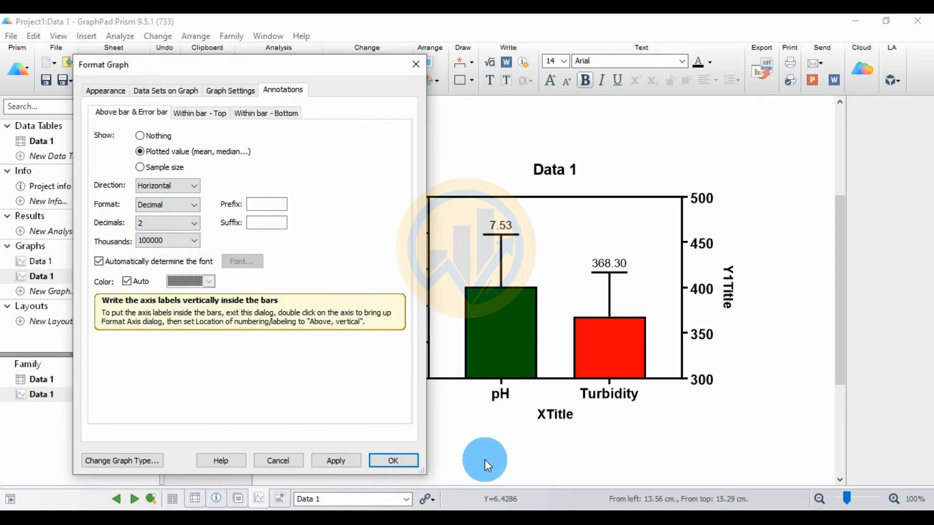
left_click(408, 459)
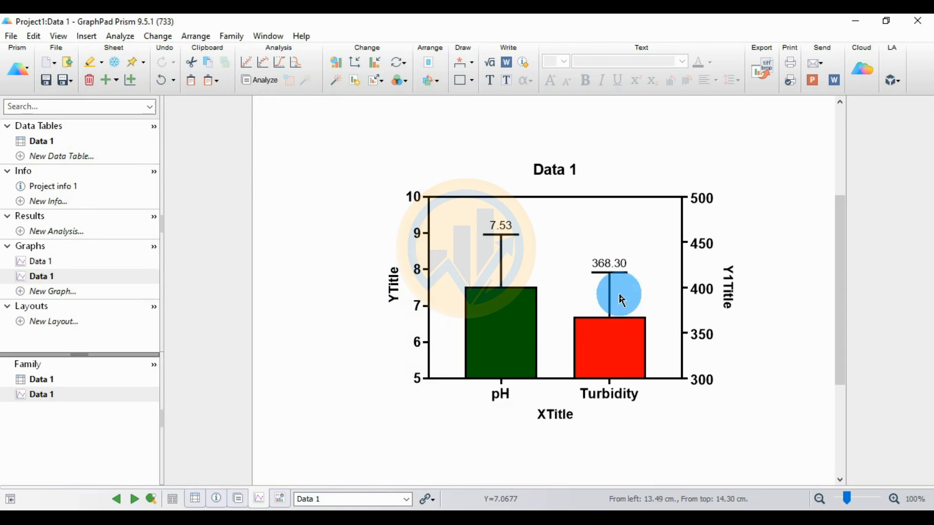
- Reopen the annotation settings from the Turbidity bar and turn off automatic font determination for the bar values
right_click(605, 328)
left_click(346, 347)
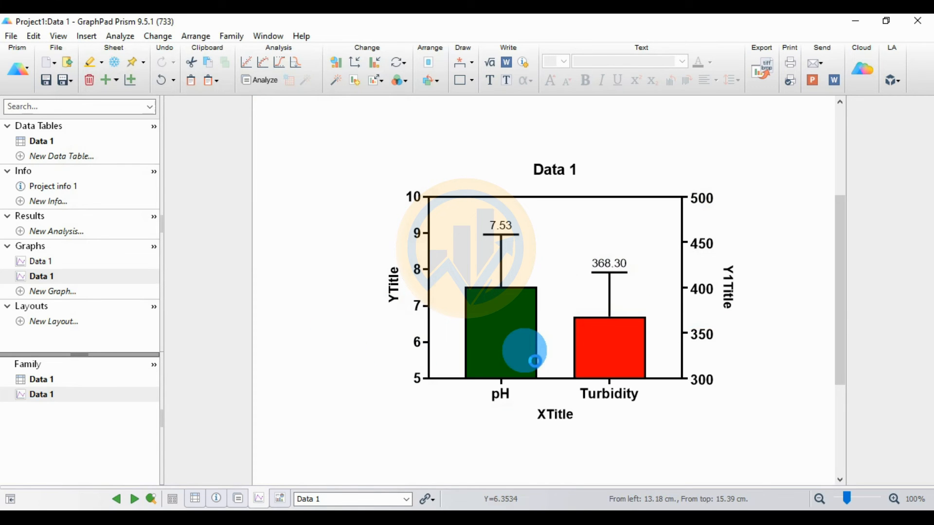
double_click(625, 375)
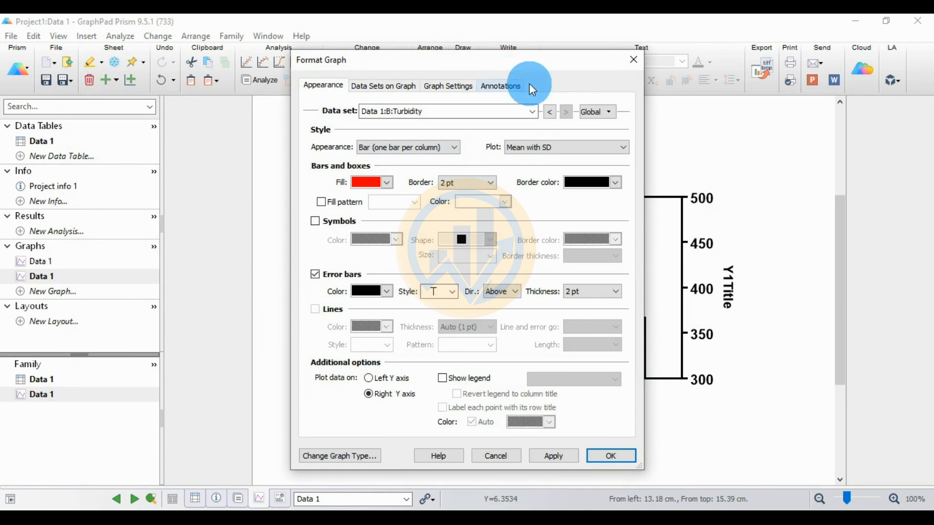
left_click_drag(531, 71, 325, 45)
left_click(292, 60)
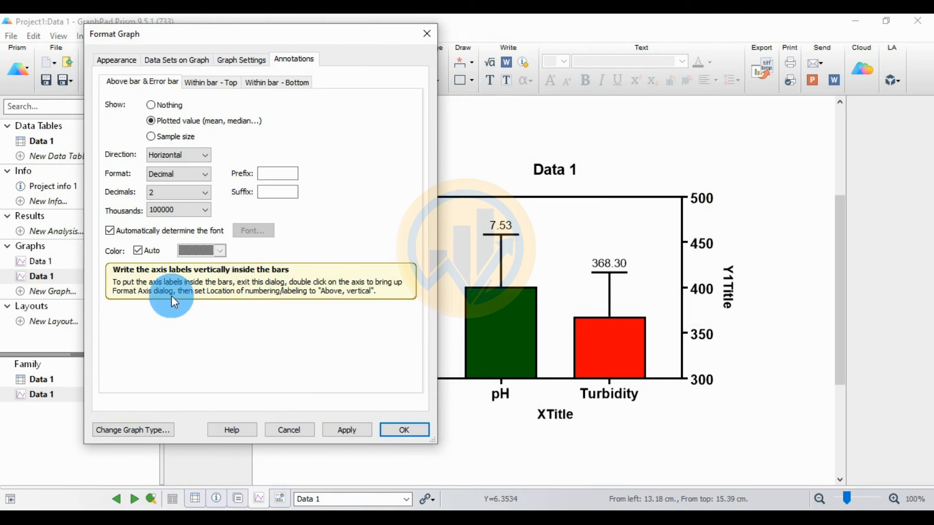
left_click(111, 232)
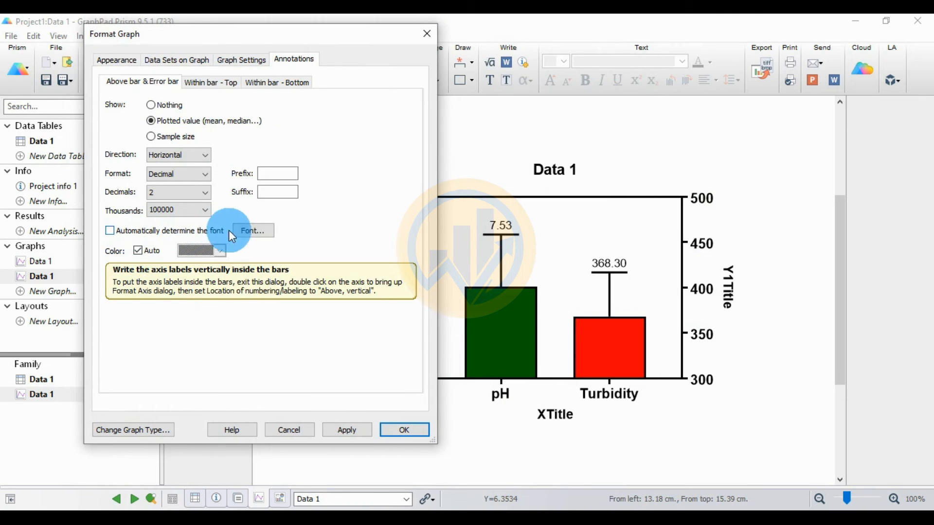
- Set the font of the bar annotations to Times New Roman and apply it to the graph
left_click(249, 231)
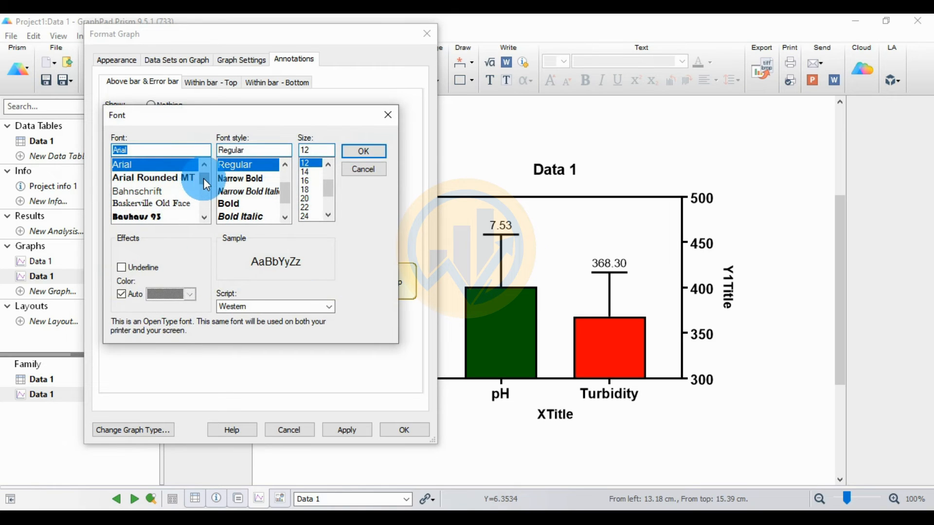
left_click(136, 151)
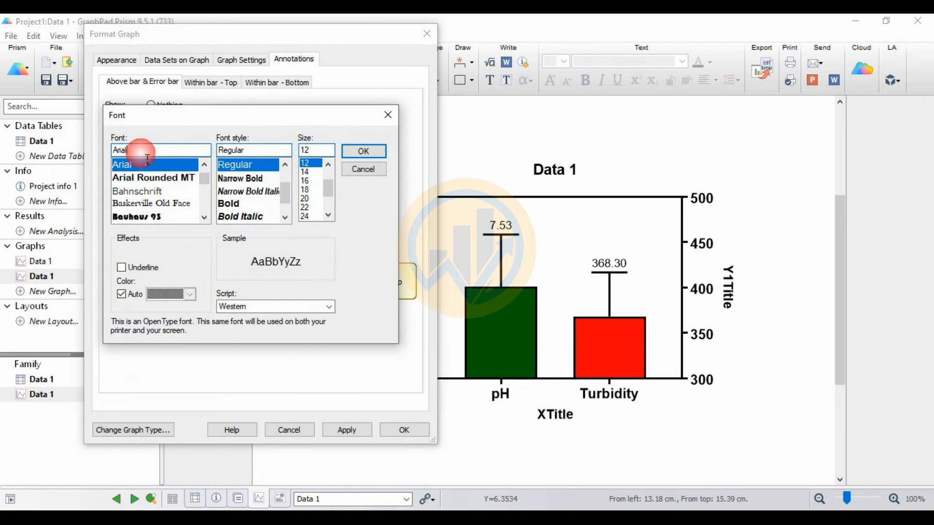
key("BackSpace")
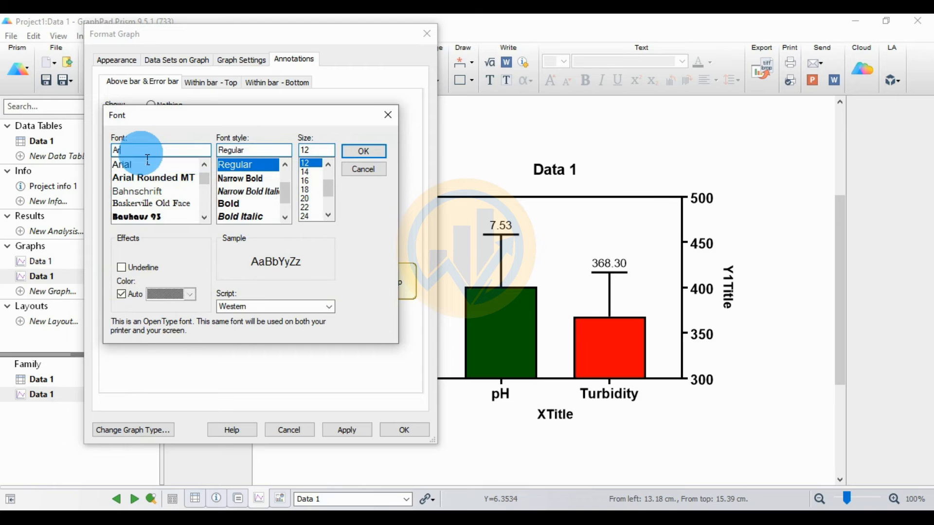
key("BackSpace")
key("BackSpace")
type("tim")
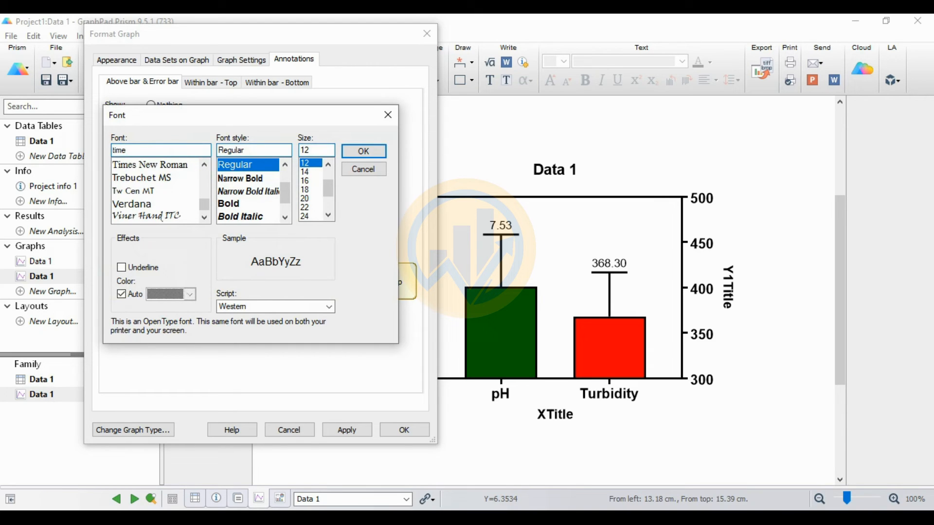
type("e")
left_click(129, 164)
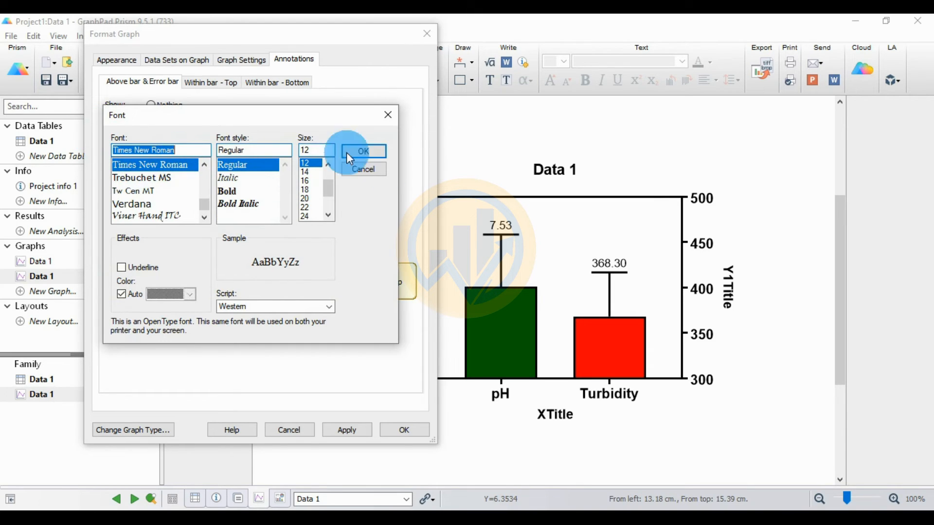
left_click(364, 150)
left_click(354, 430)
- Make the bar annotations bold, apply the change and accept the graph formatting
left_click(253, 231)
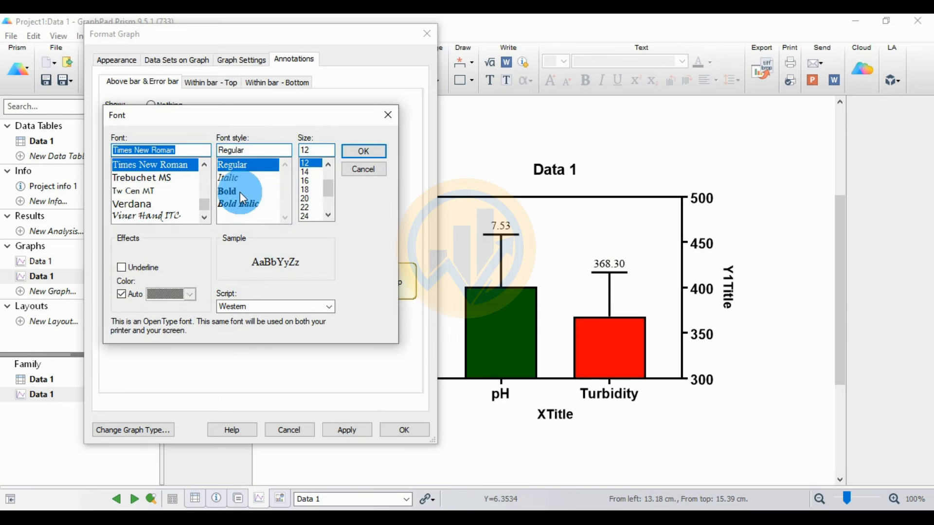
left_click(240, 191)
left_click(361, 153)
left_click(344, 431)
left_click(395, 438)
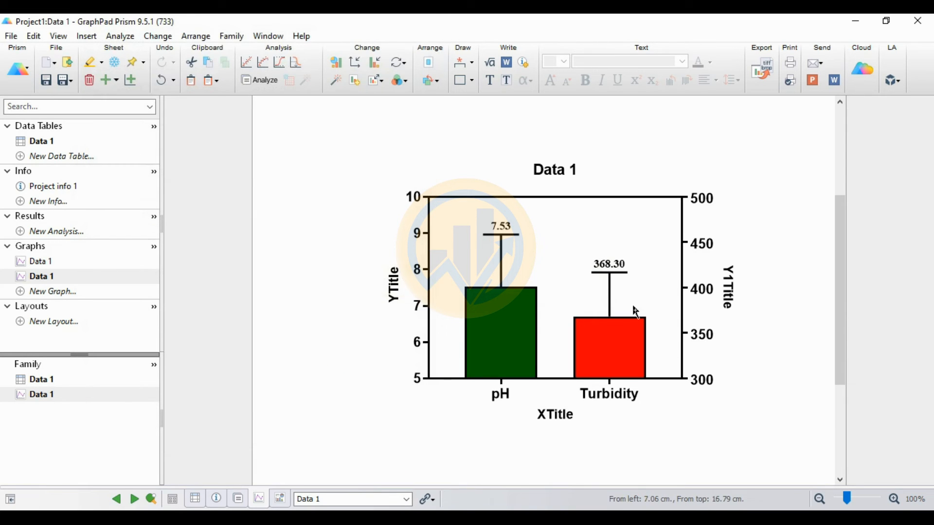
- Change the font of the right Y axis numbering to Times New Roman
left_click(687, 294)
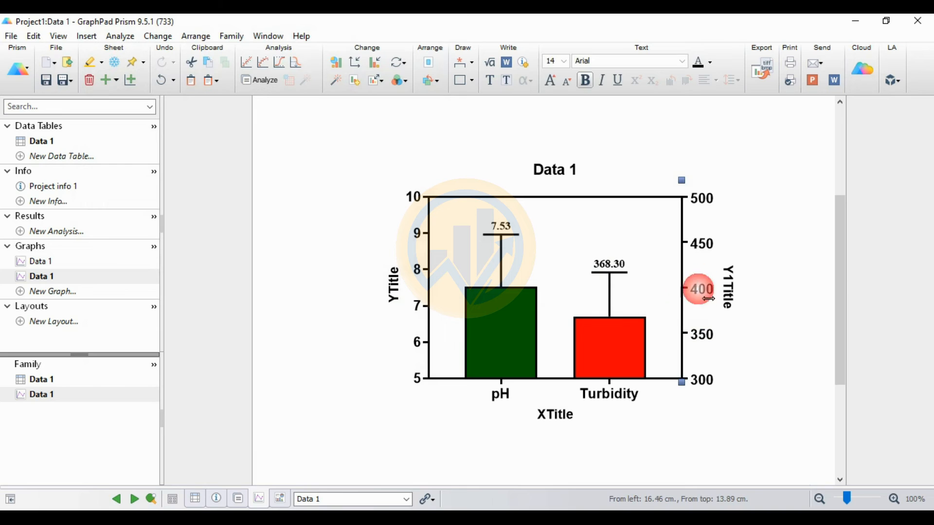
left_click(683, 60)
type("Times New Roman")
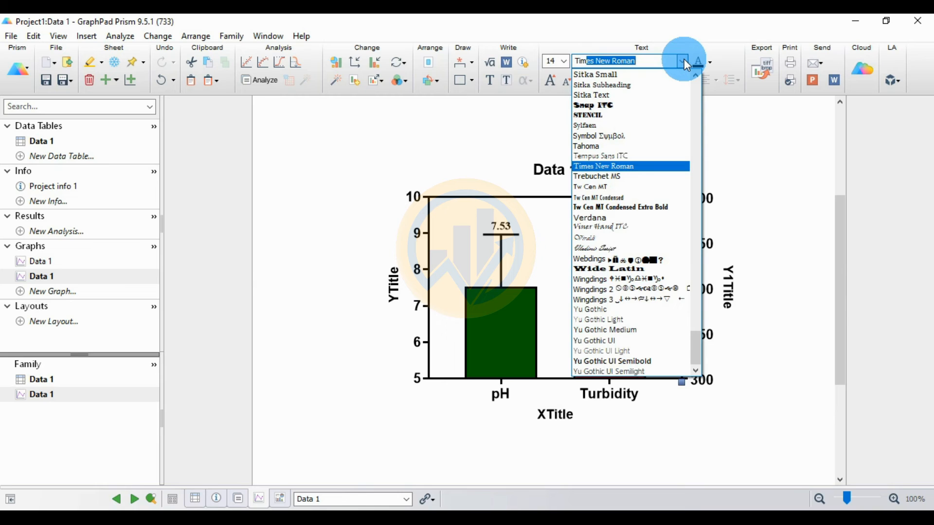
key("Return")
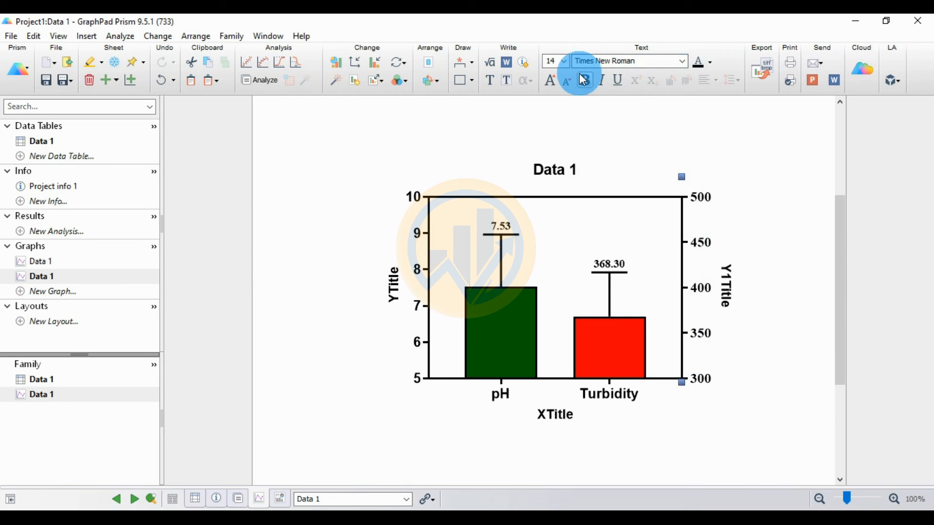
left_click(710, 63)
key("Escape")
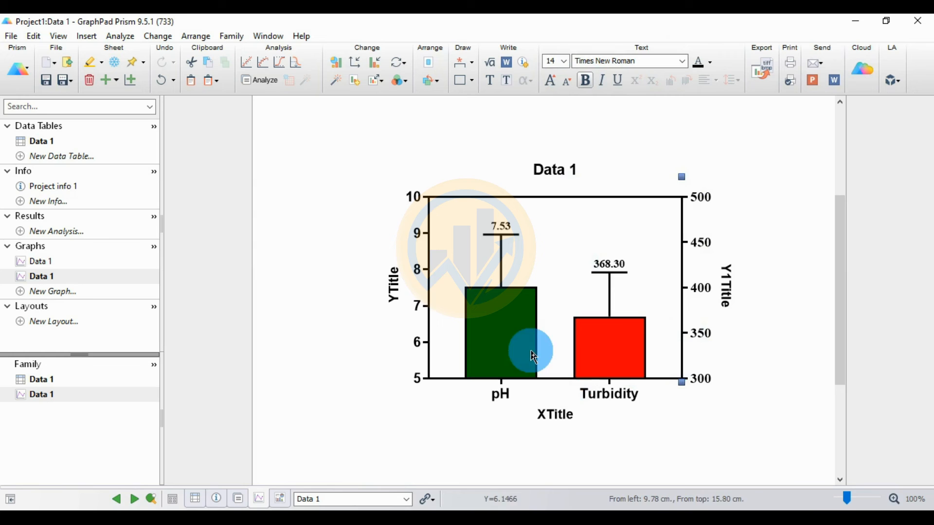
- Change the font of the left Y axis numbering to Times New Roman
left_click(419, 278)
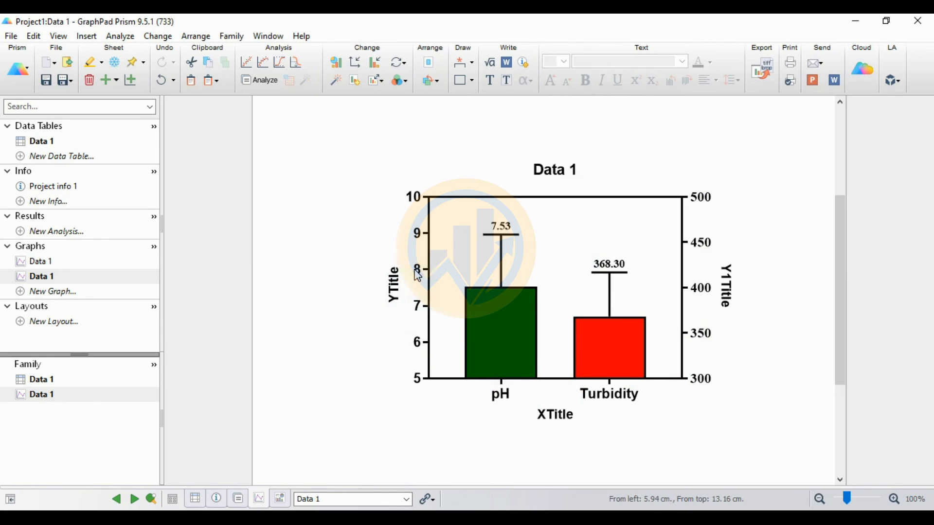
left_click(688, 66)
type("Tim")
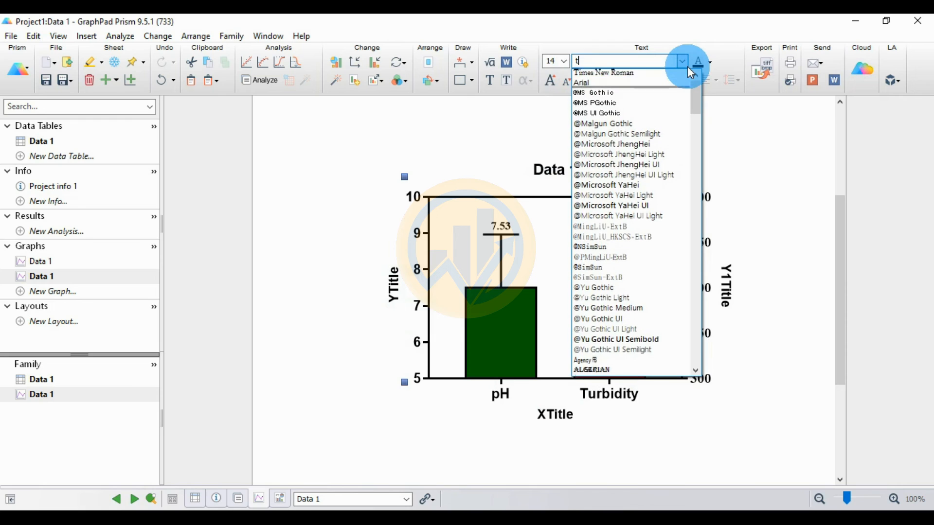
key("Return")
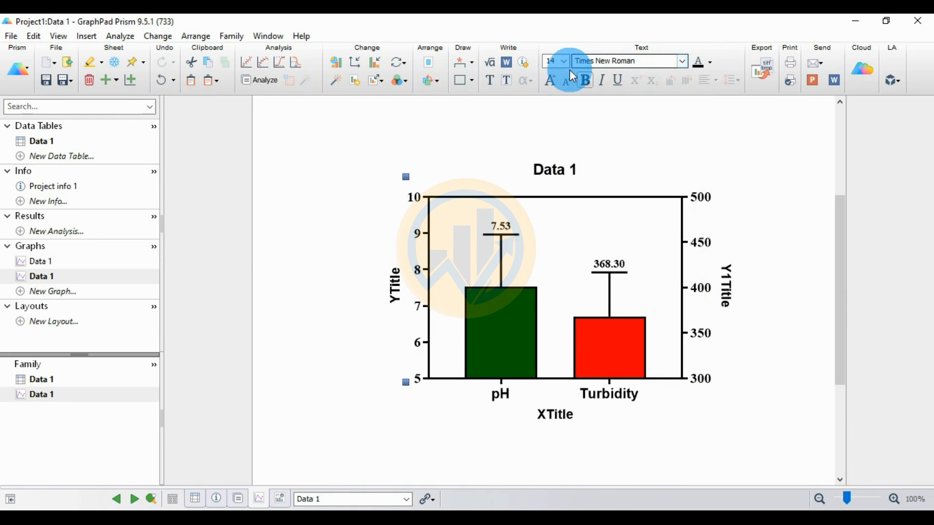
- Replace the left Y axis title with "pH"
left_click(393, 290)
type("pH")
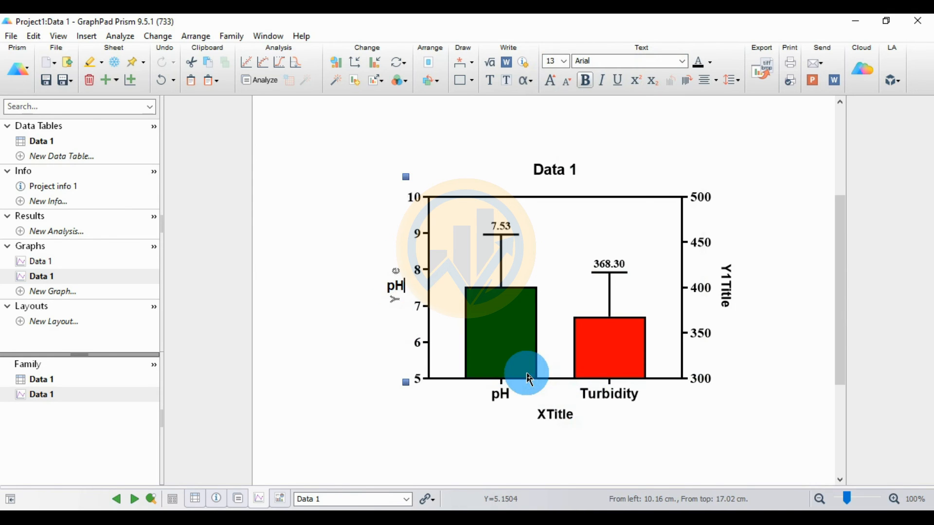
left_click(408, 406)
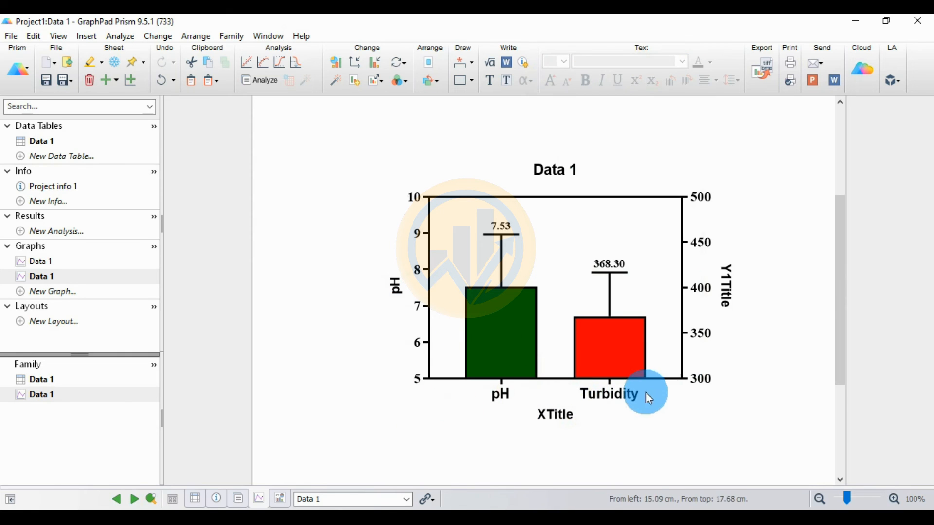
- Replace the right Y axis title with "Turbidity"
left_click(725, 289)
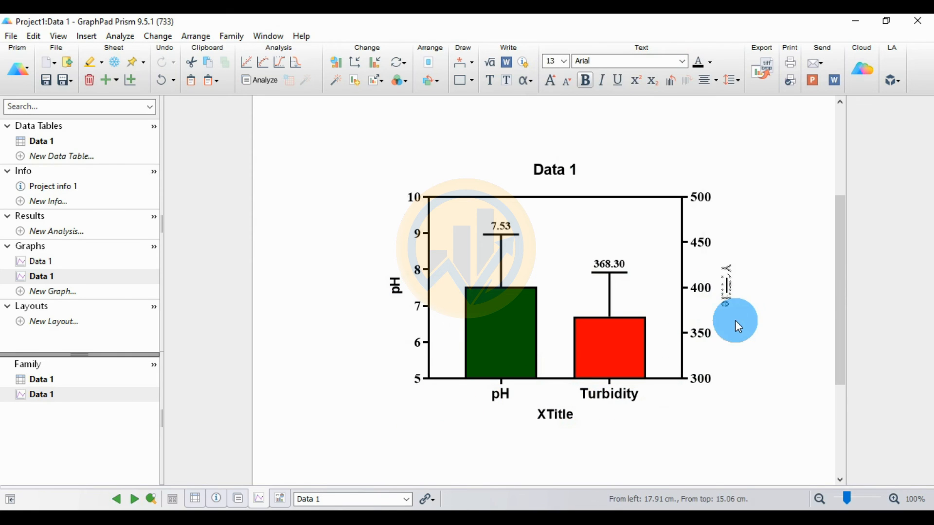
type("Turbi")
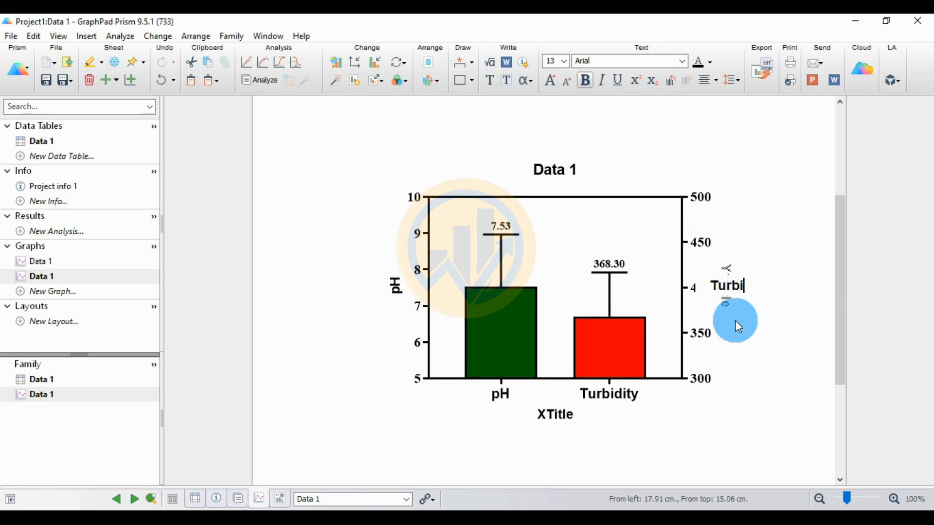
type("dity")
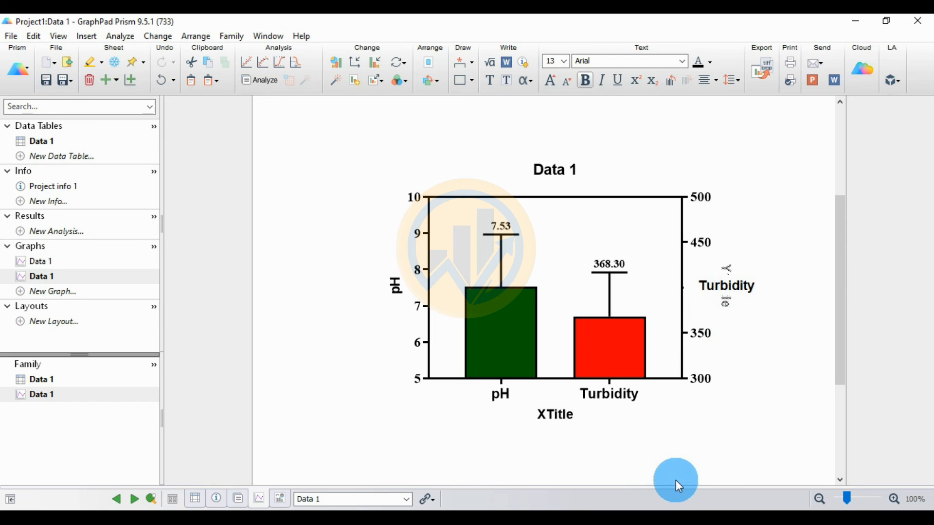
left_click(686, 442)
- Replace the X axis title with "Sample" and set its font to Times New Roman
left_click(579, 423)
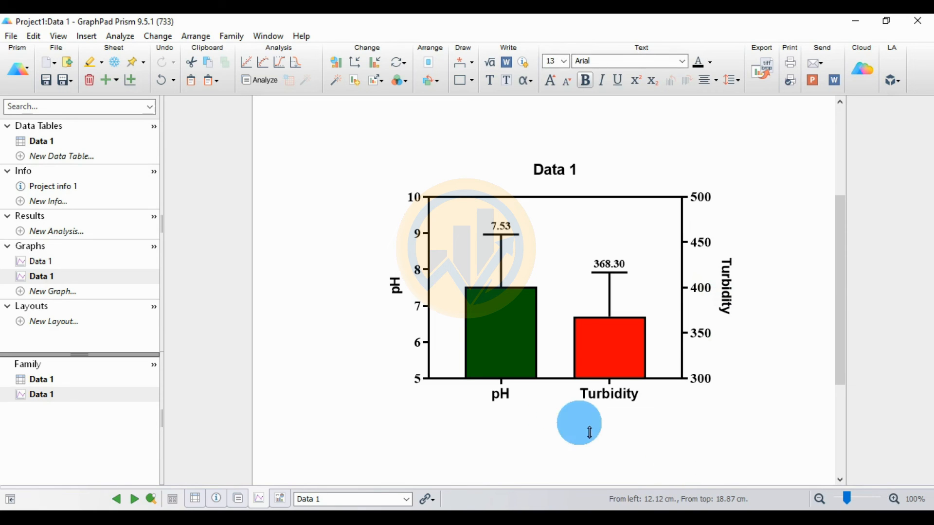
type("Sample")
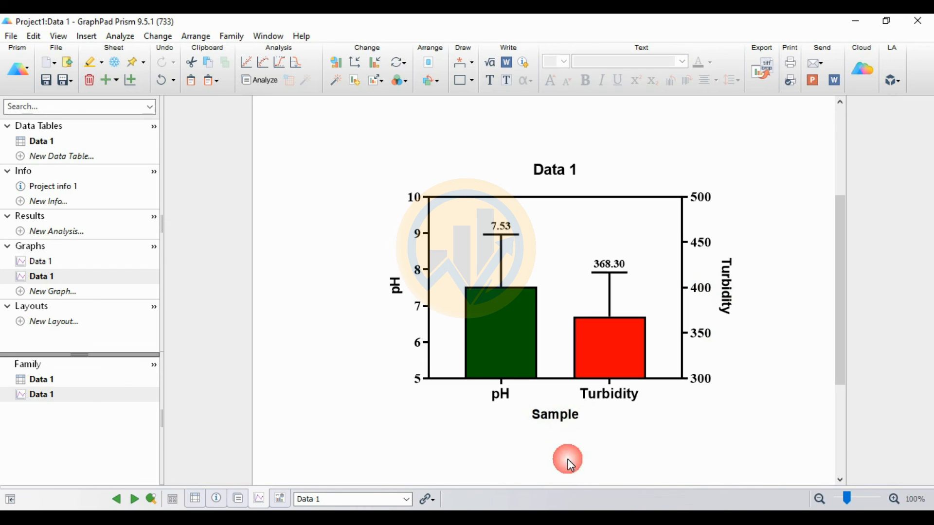
double_click(564, 420)
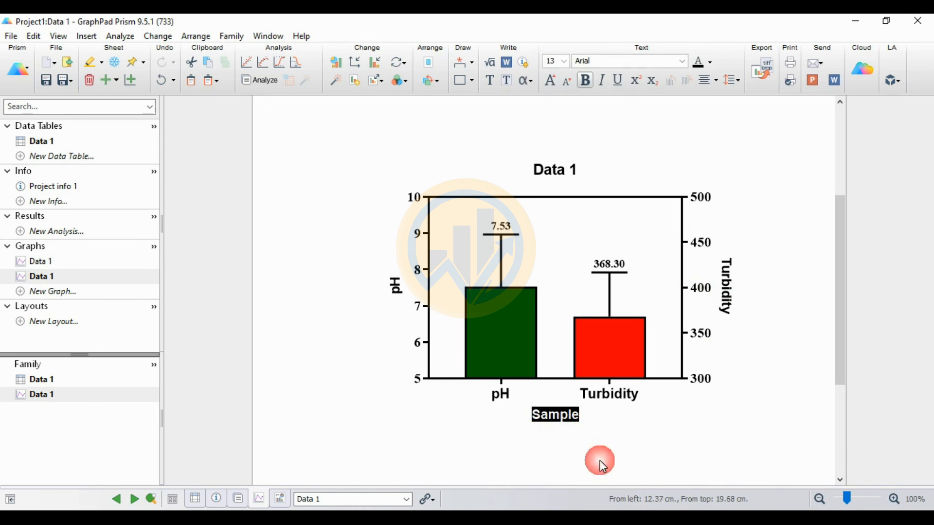
left_click(681, 64)
type("tim")
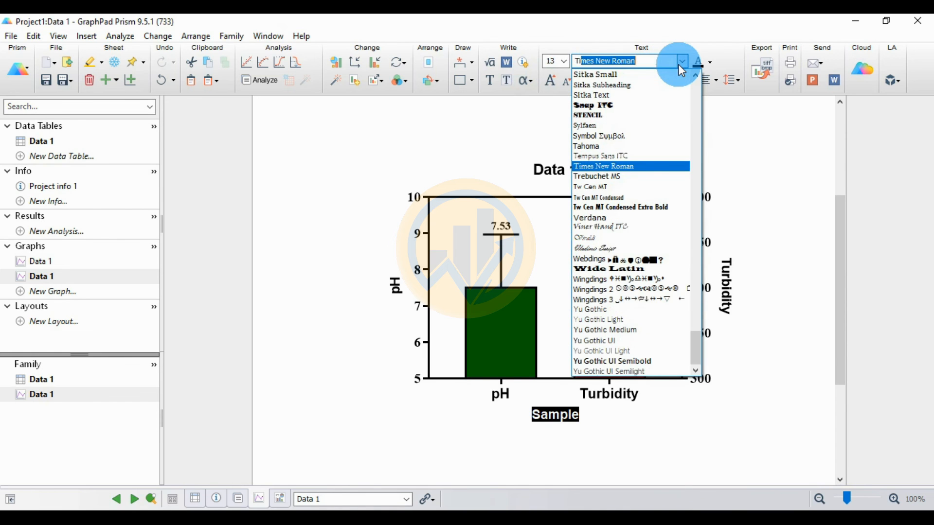
left_click(613, 166)
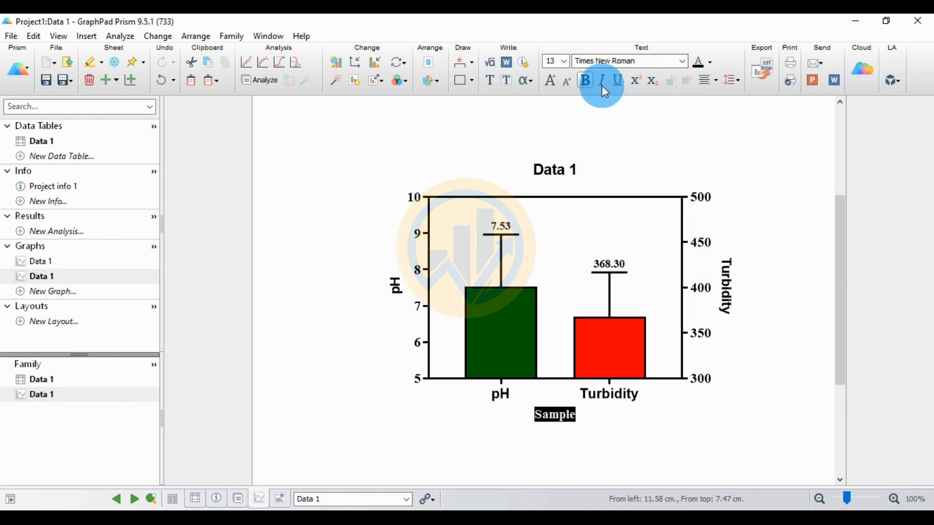
left_click(564, 61)
left_click(553, 118)
- Change the font of the pH and Turbidity labels on the X axis to Times New Roman
left_click(614, 401)
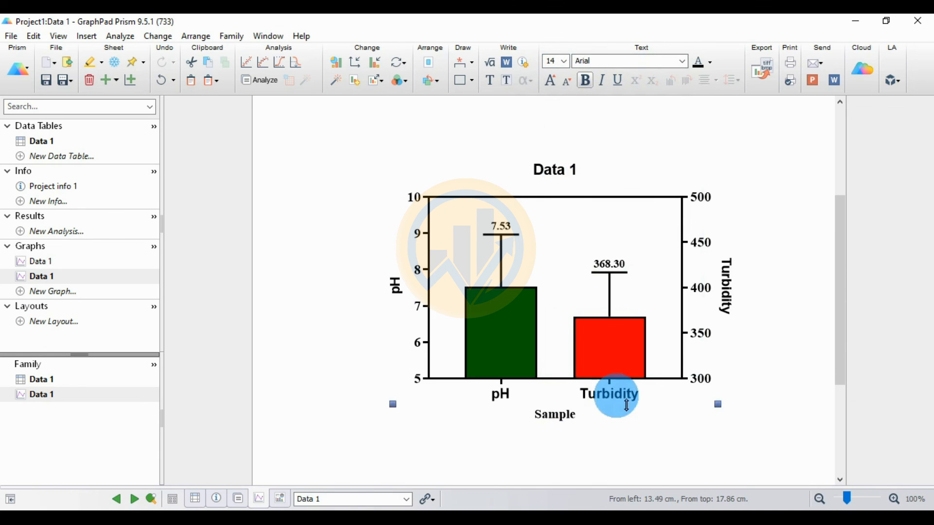
left_click(682, 66)
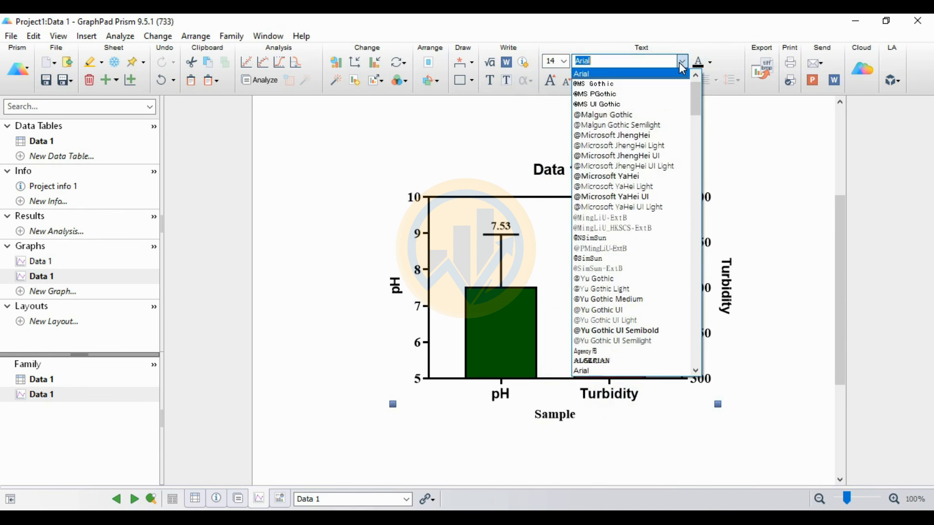
type("Times New Roman")
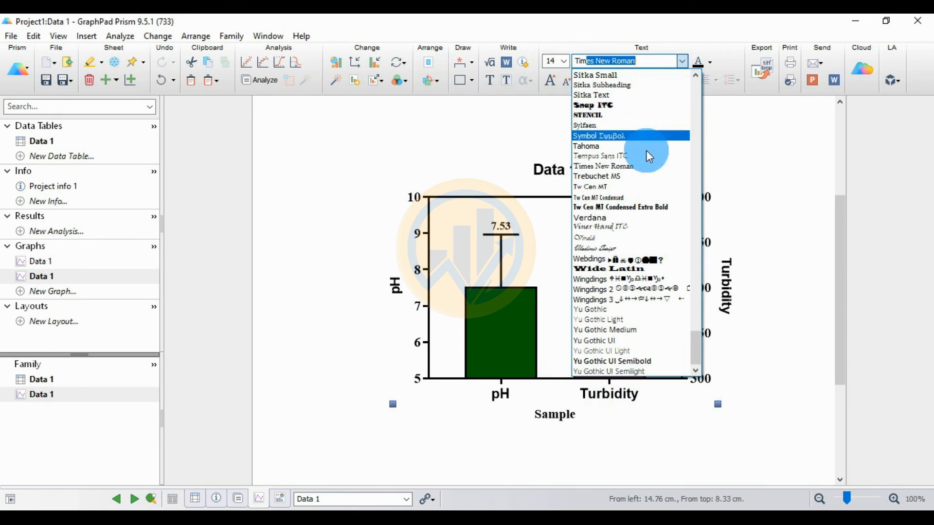
left_click(635, 167)
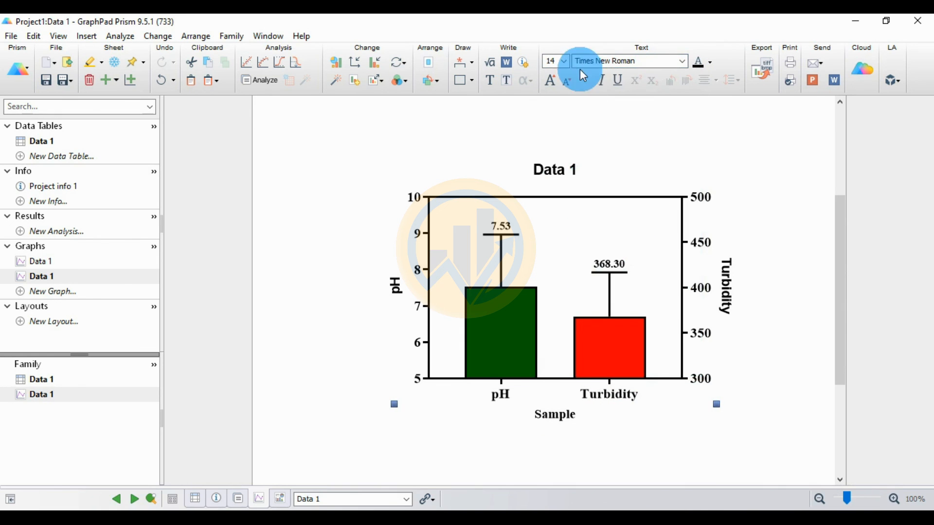
- Set the right Y axis title "Turbidity" to Times New Roman, size 14
double_click(733, 293)
left_click(683, 61)
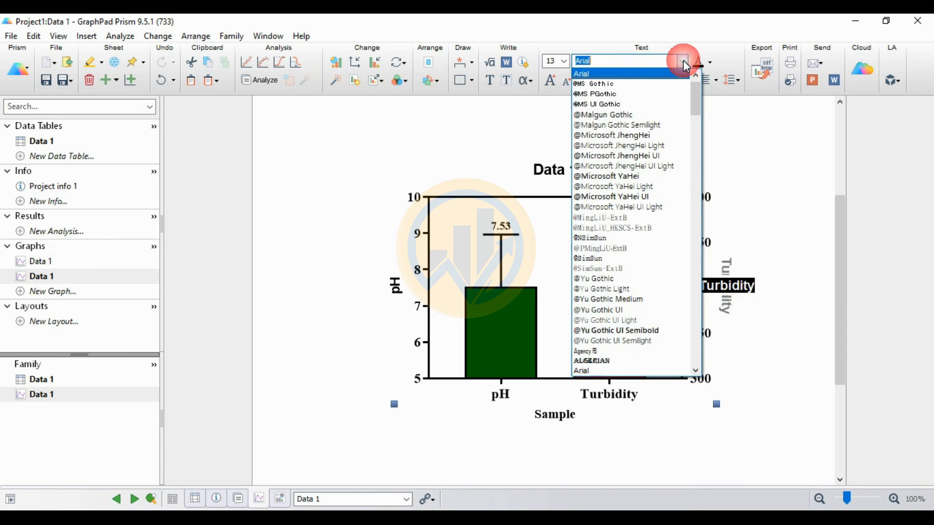
type("Times New Roman")
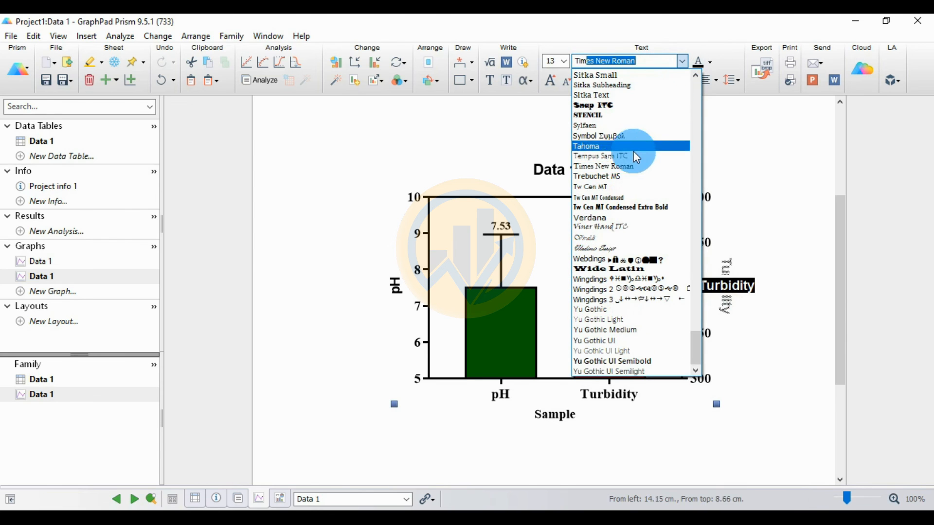
left_click(614, 167)
left_click(564, 60)
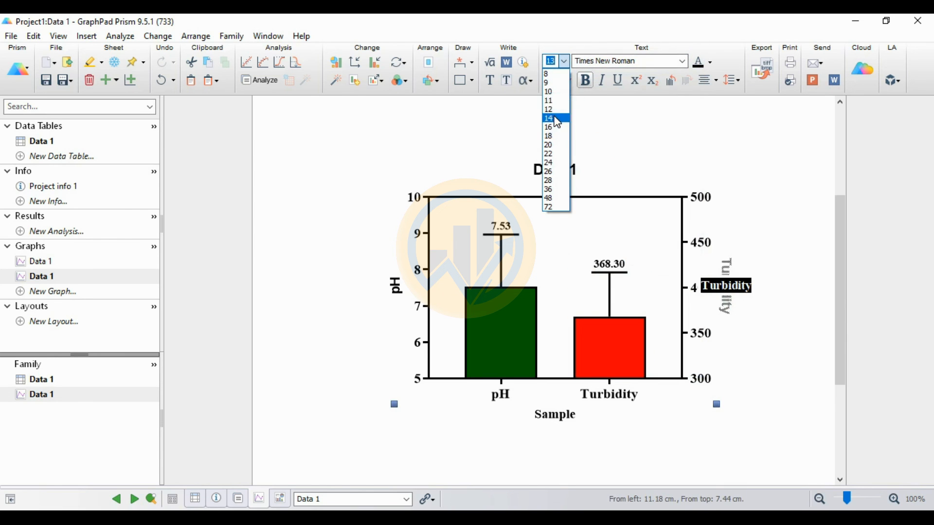
left_click(554, 118)
- Set the left Y axis title "pH" to Times New Roman, size 14
double_click(395, 290)
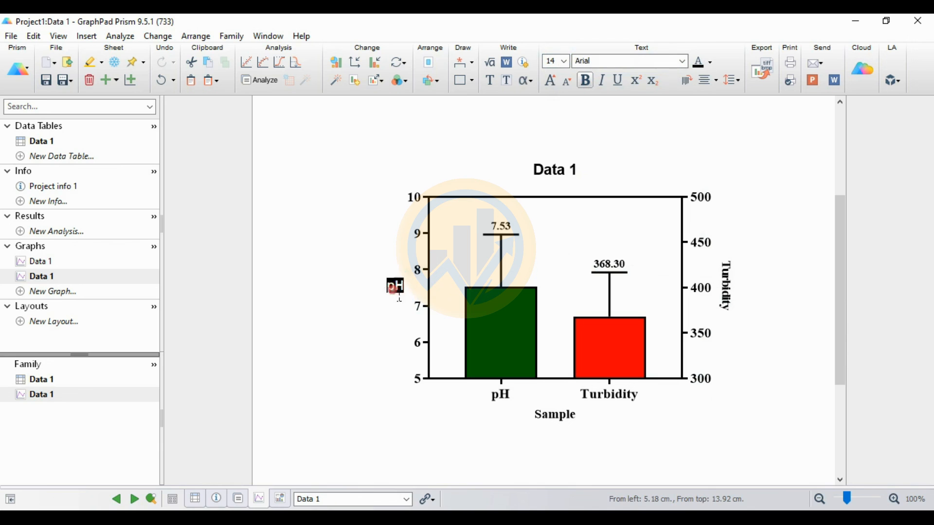
left_click(684, 61)
type("Times New Roman")
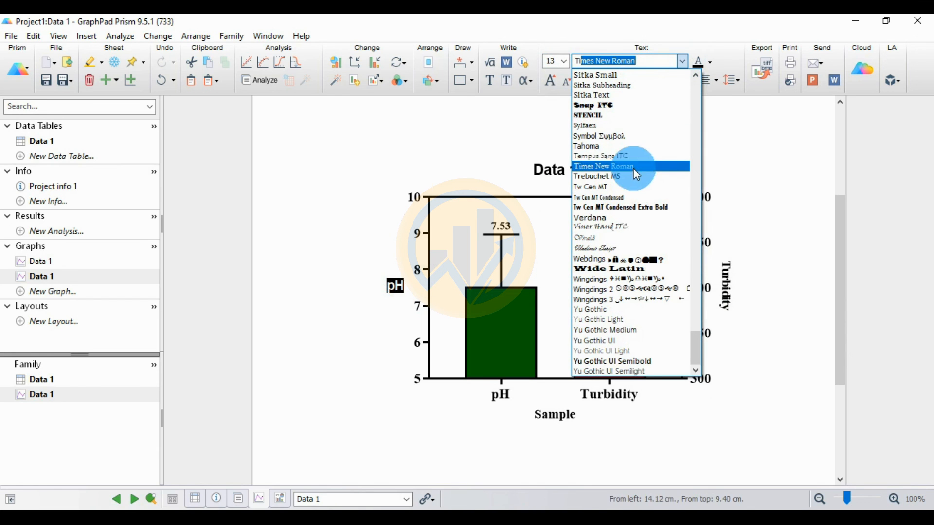
left_click(614, 167)
left_click(564, 61)
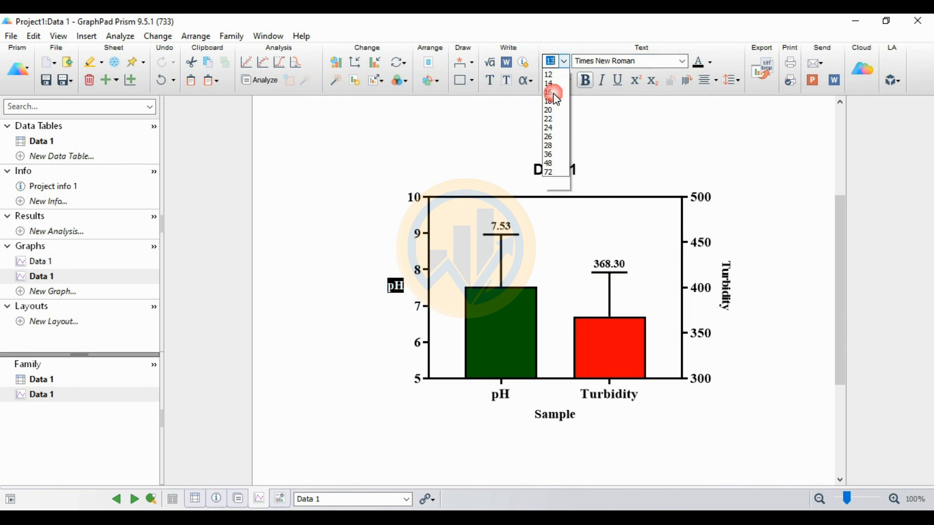
left_click(553, 119)
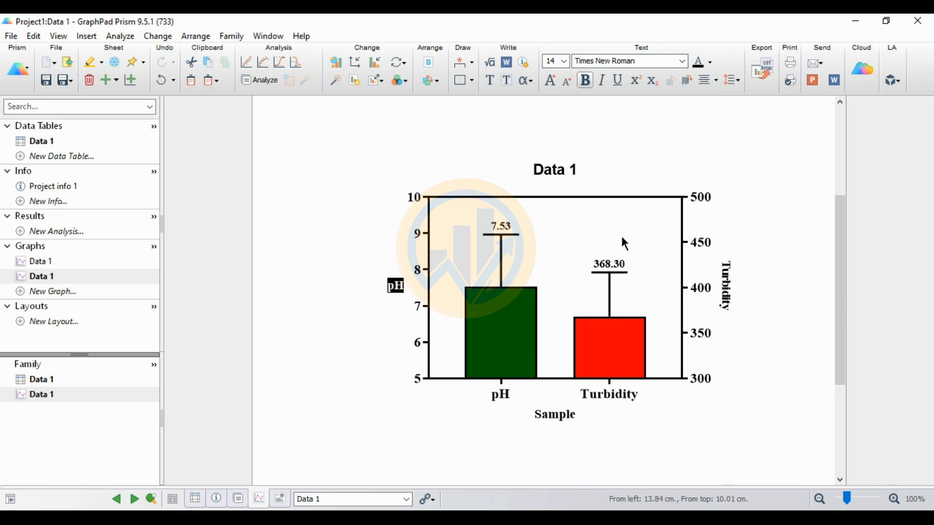
left_click(732, 148)
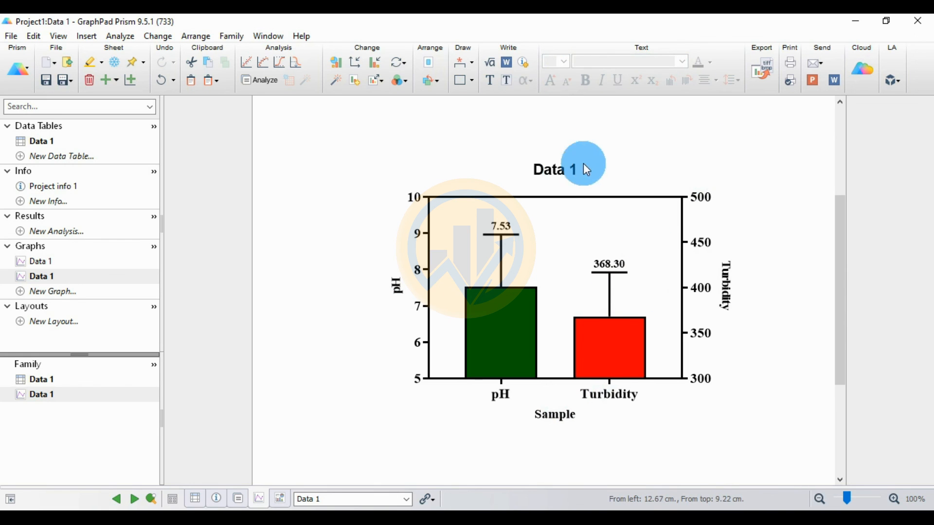
- Replace the graph title with "Double Y Axis Bar Graph"
double_click(566, 169)
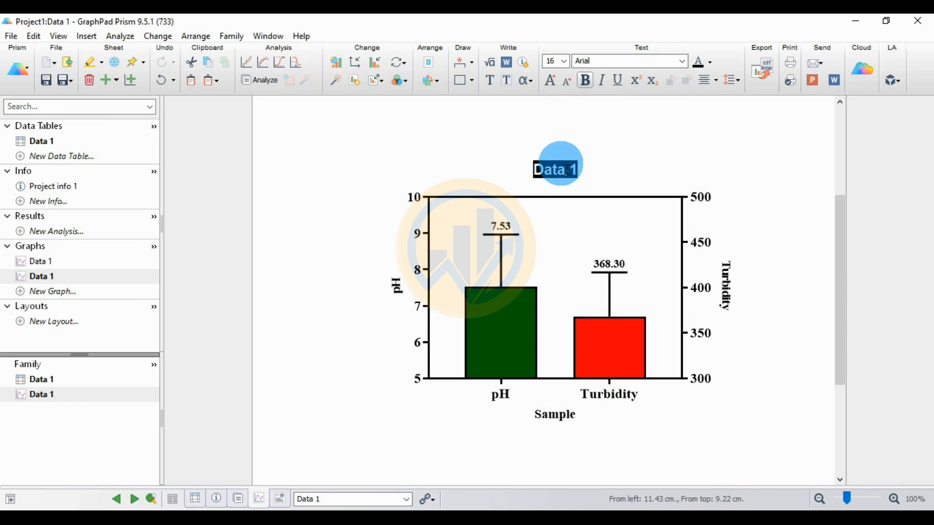
type("Dub")
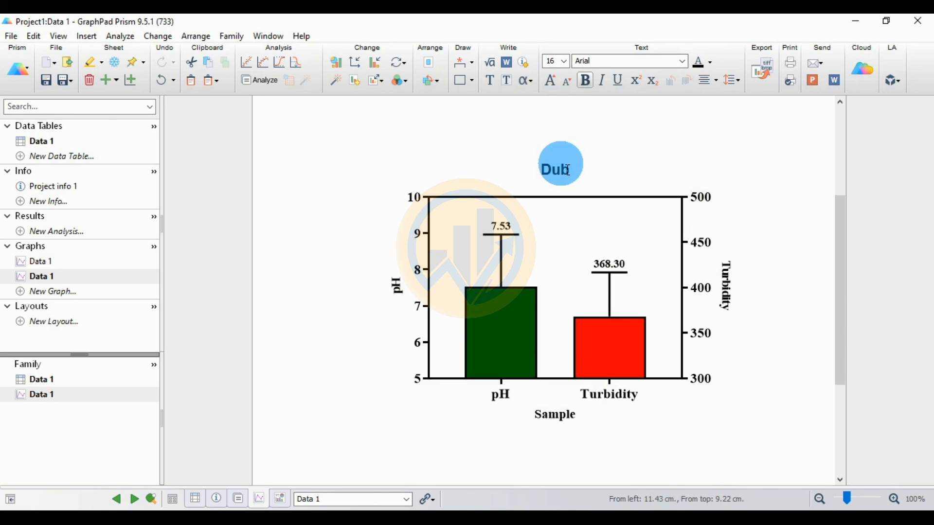
key("BackSpace")
key("BackSpace")
key("BackSpace")
type("Double Y Aies")
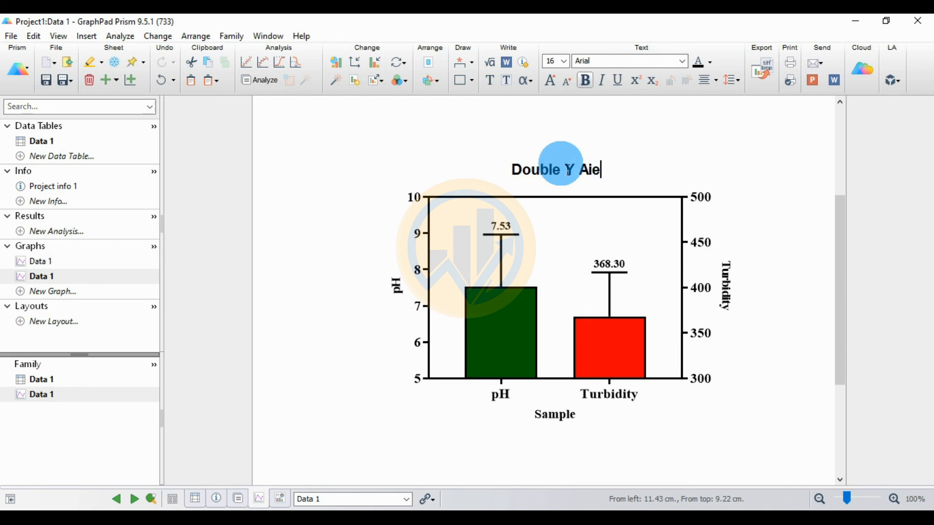
key("BackSpace")
key("BackSpace")
key("BackSpace")
key("BackSpace")
type("xis ")
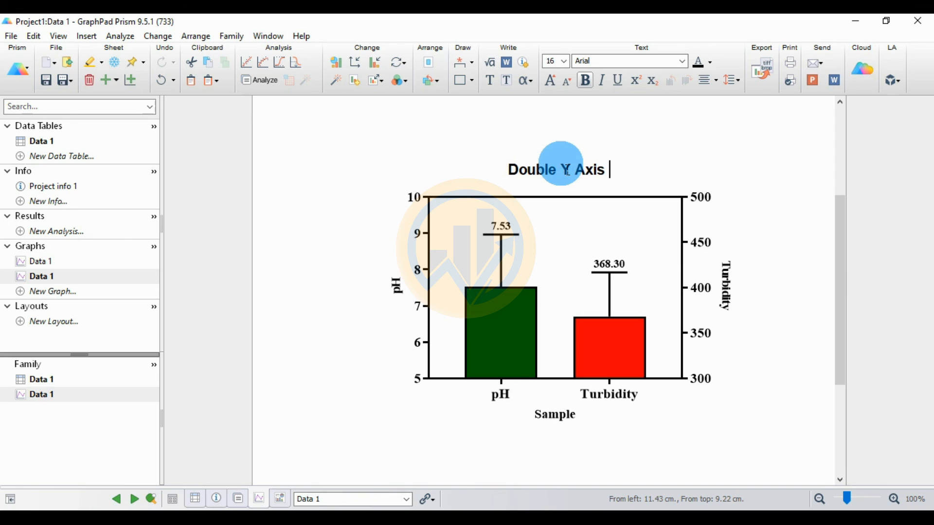
type("BAr")
key("BackSpace")
key("BackSpace")
key("BackSpace")
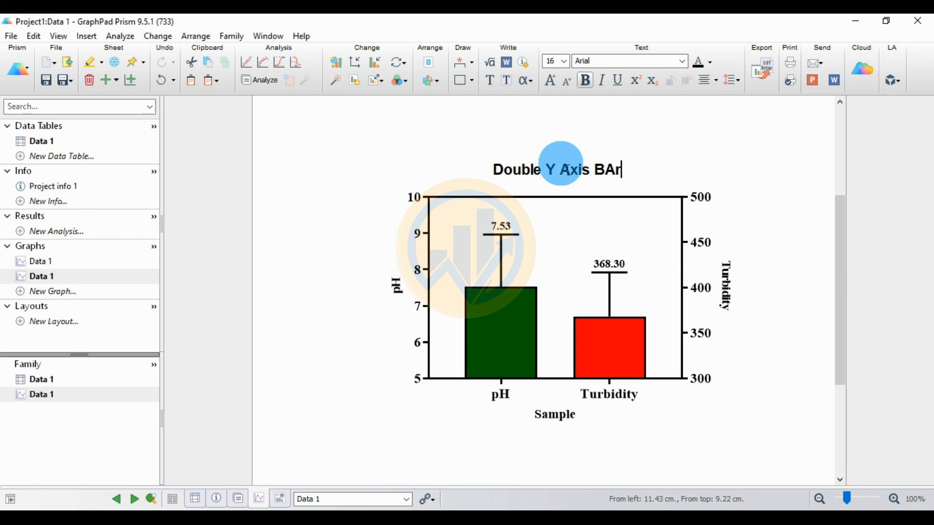
type("ar Grap")
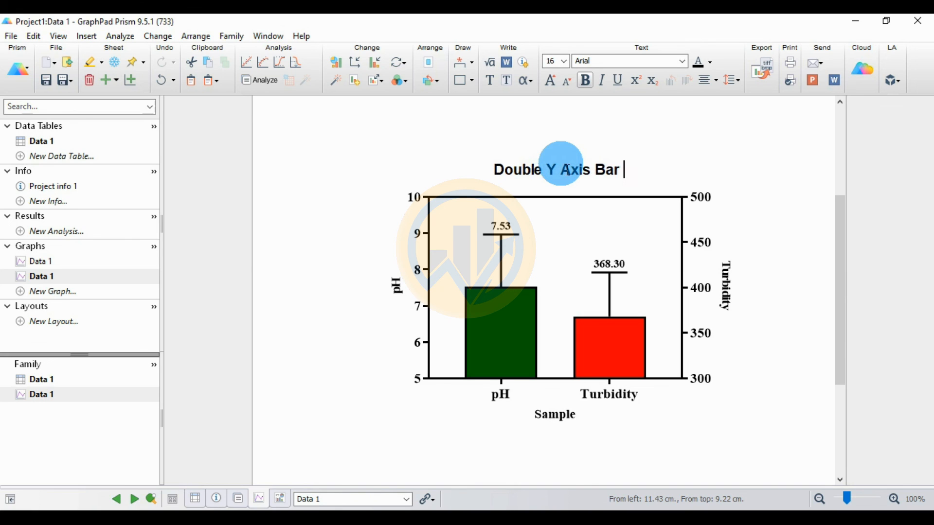
type("h")
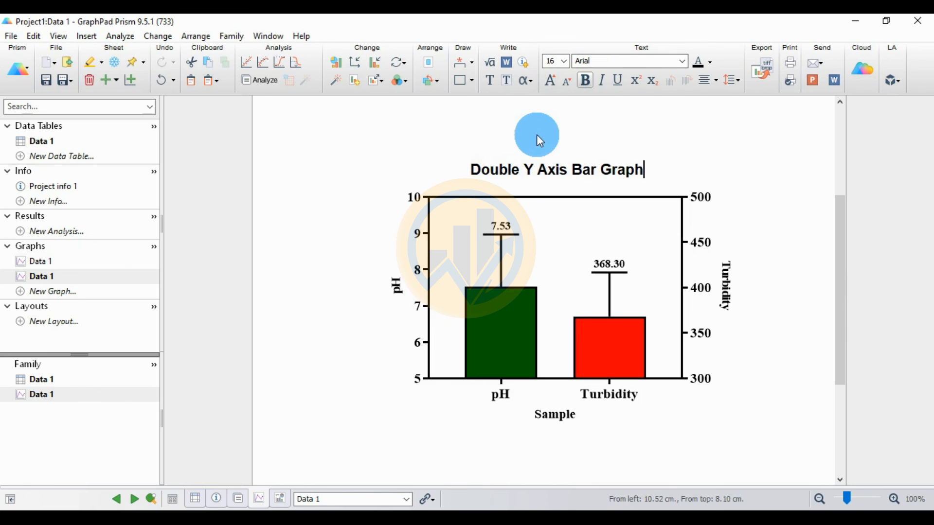
left_click(570, 136)
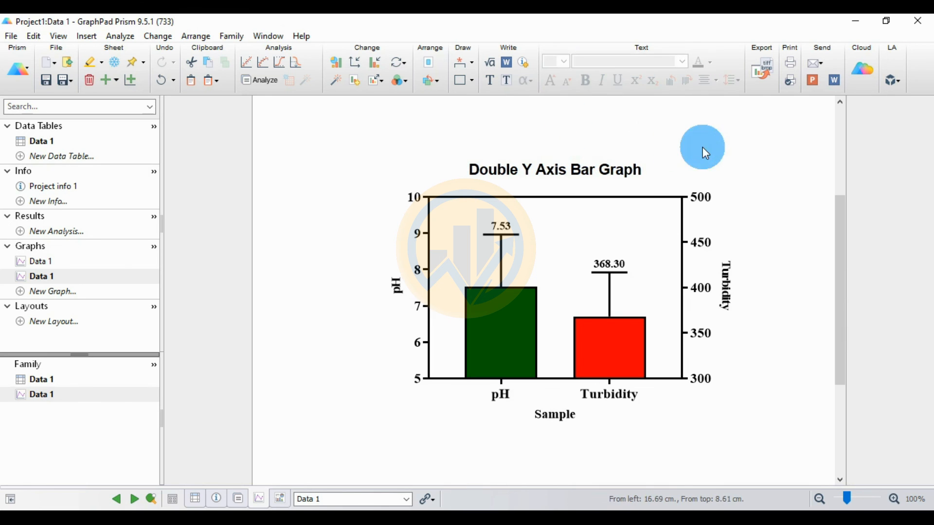
- Append "with SD" to the end of the graph title
left_click(638, 168)
left_click(642, 168)
left_click(656, 185)
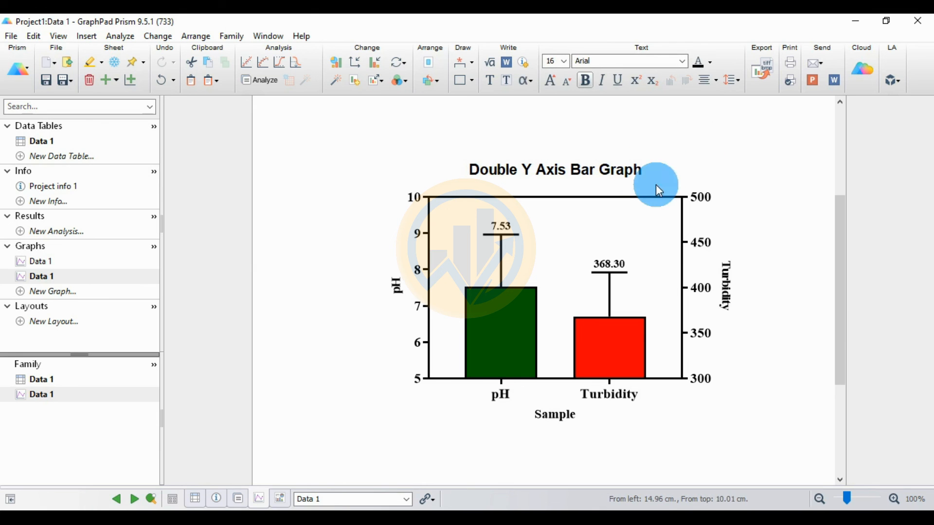
type("wi")
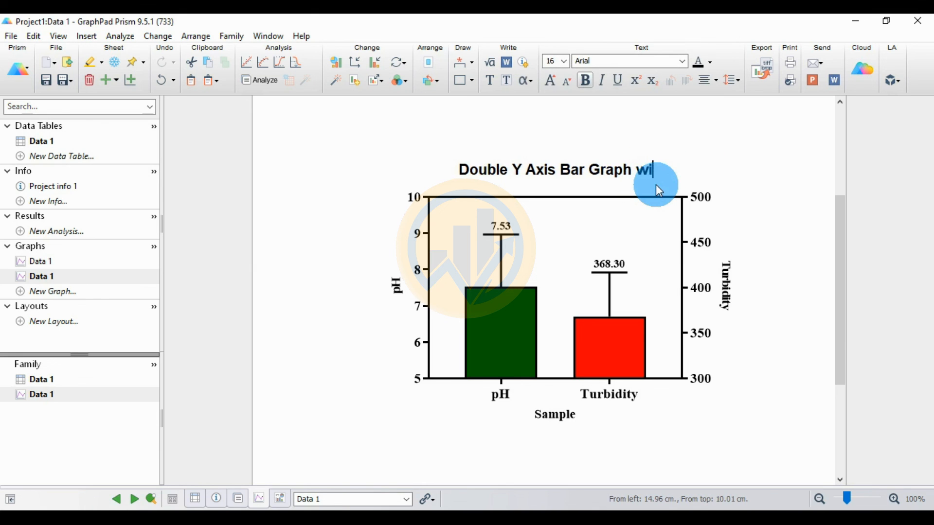
type("th SD")
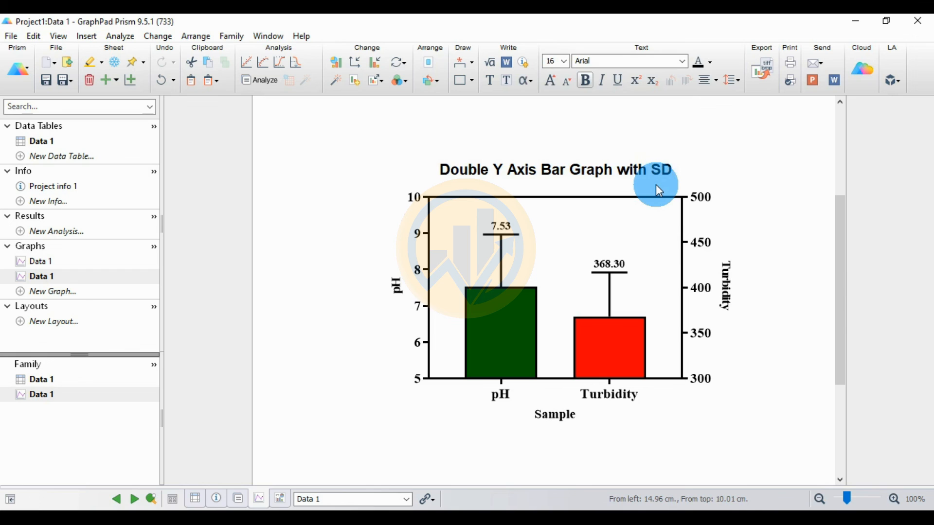
left_click(771, 220)
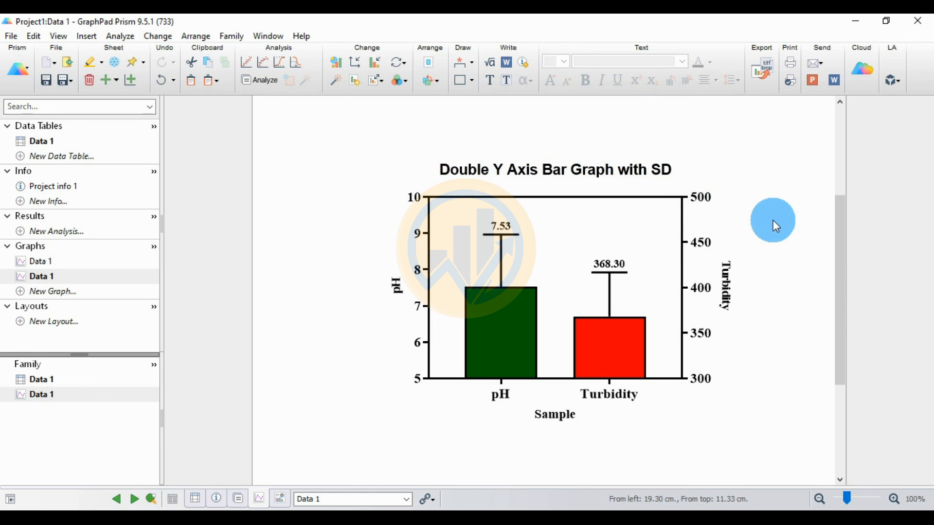